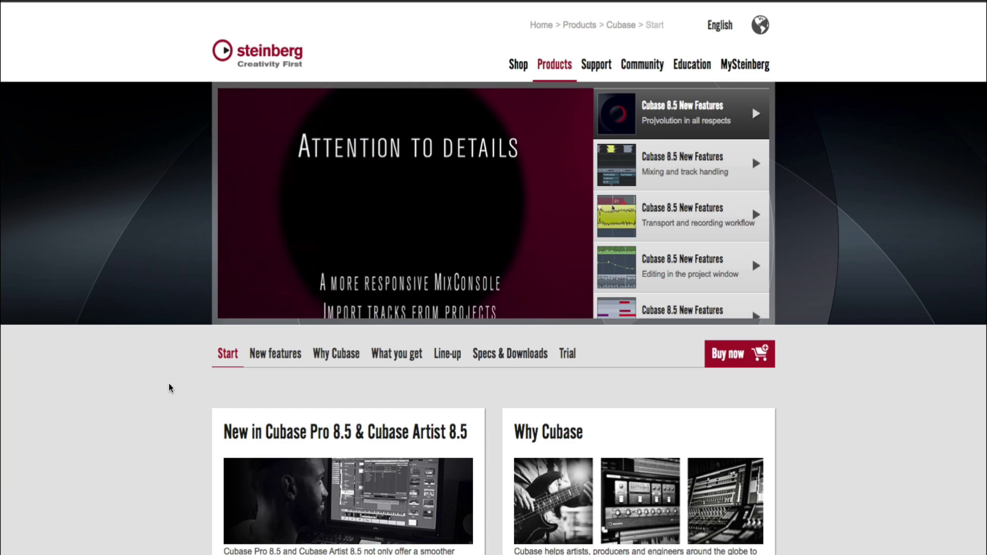
# - Download the Cubase Elements 8 Mac trial, then view the Neuro Mindset expansion's 30-day trial downloads
pyautogui.click(565, 362)
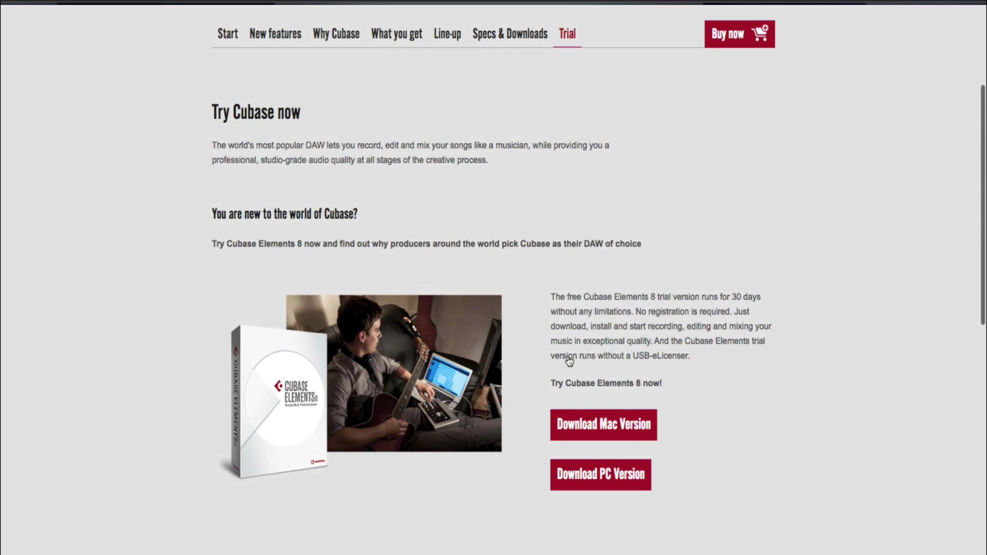
pyautogui.click(595, 425)
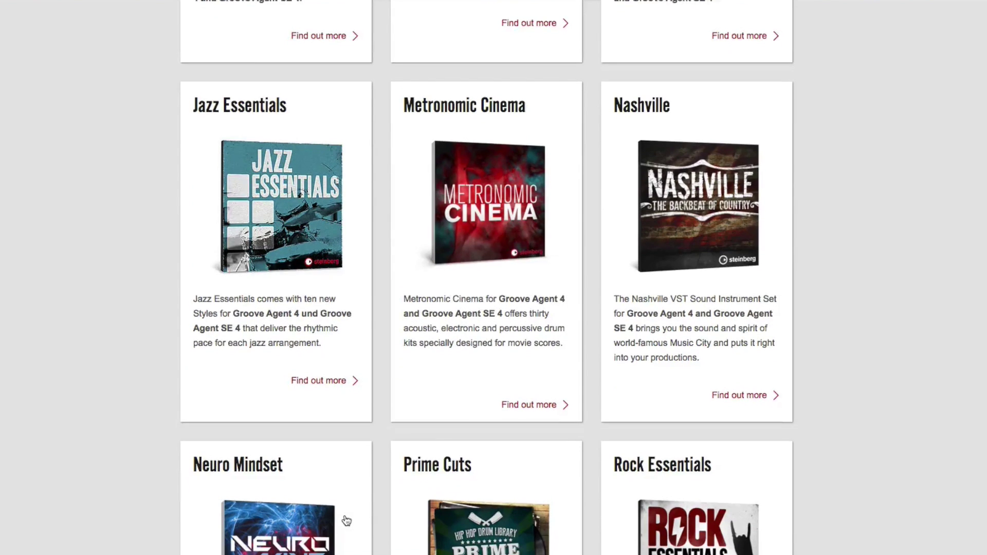
pyautogui.scroll(-5, 347, 521)
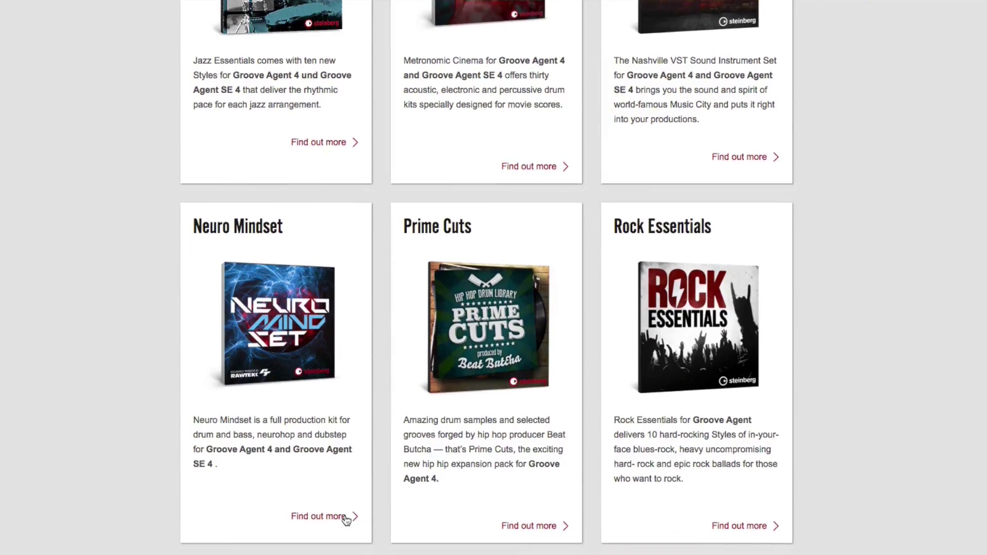
pyautogui.click(330, 503)
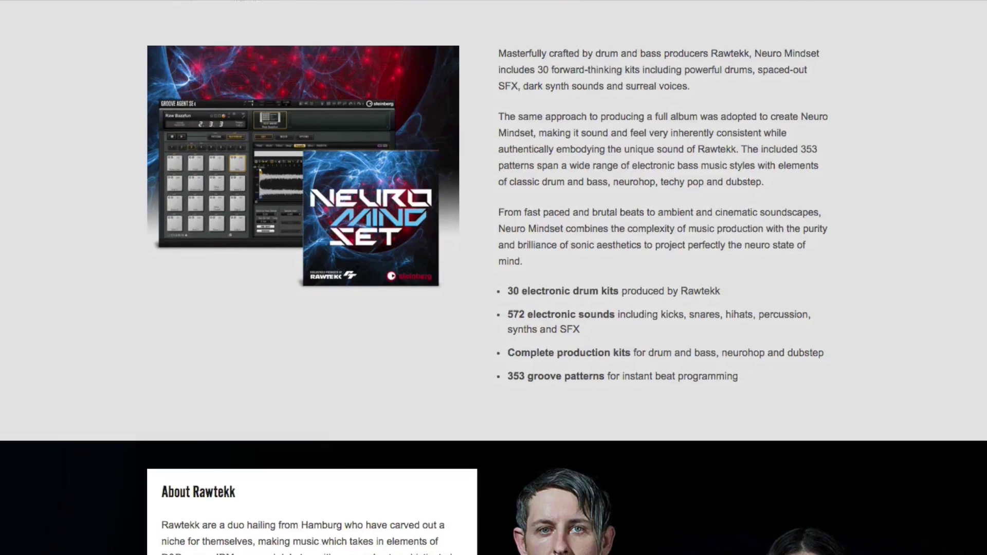
pyautogui.scroll(-10, 494, 277)
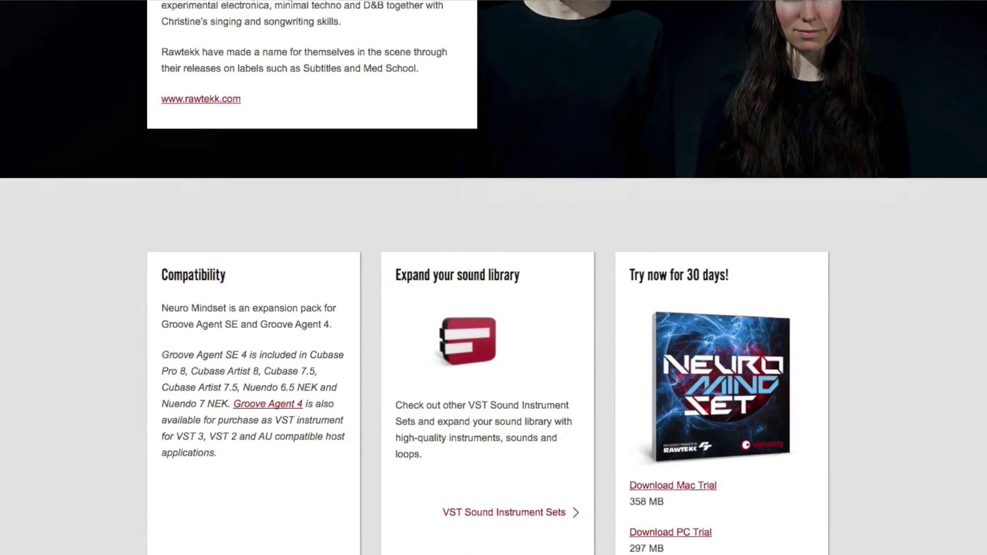
pyautogui.scroll(-2, 610, 459)
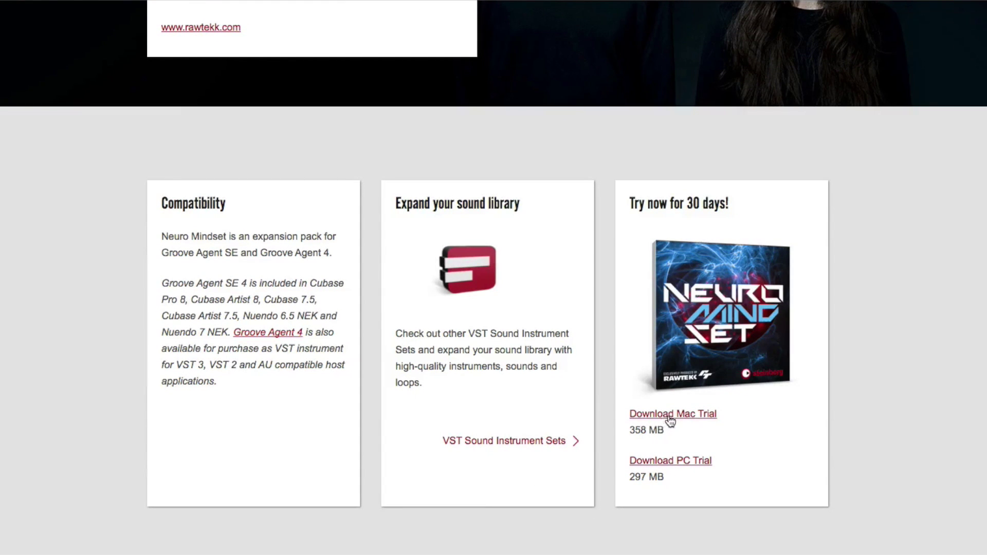
# - Download the Neuro Mindset Mac trial and filter Groove Agent SE kits to Beat Agent Neuro Mindset
pyautogui.click(672, 421)
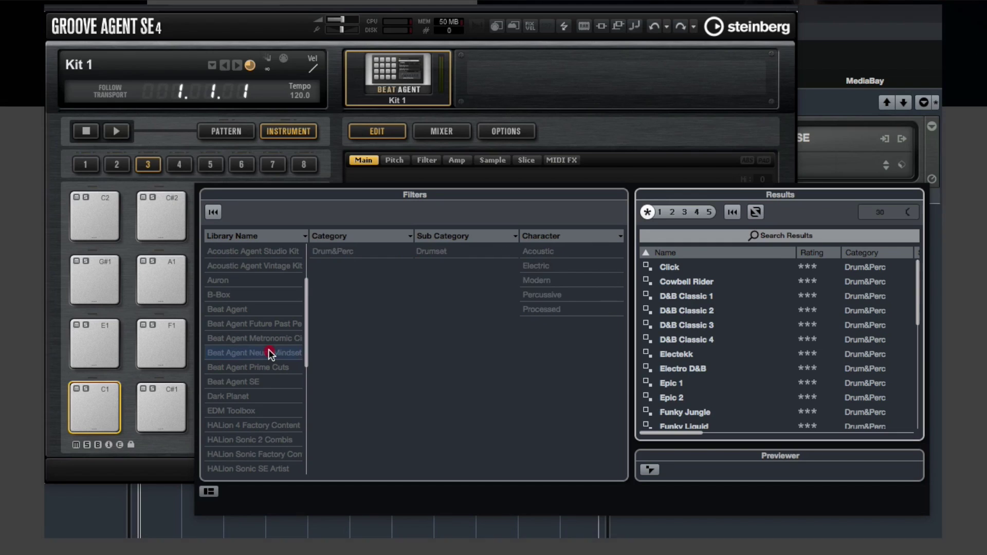
pyautogui.click(268, 352)
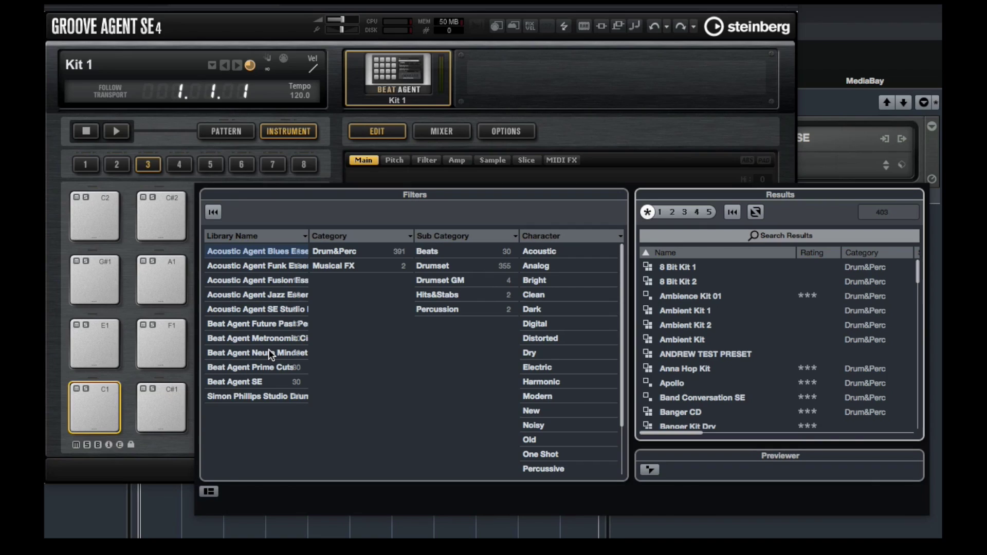
pyautogui.click(269, 353)
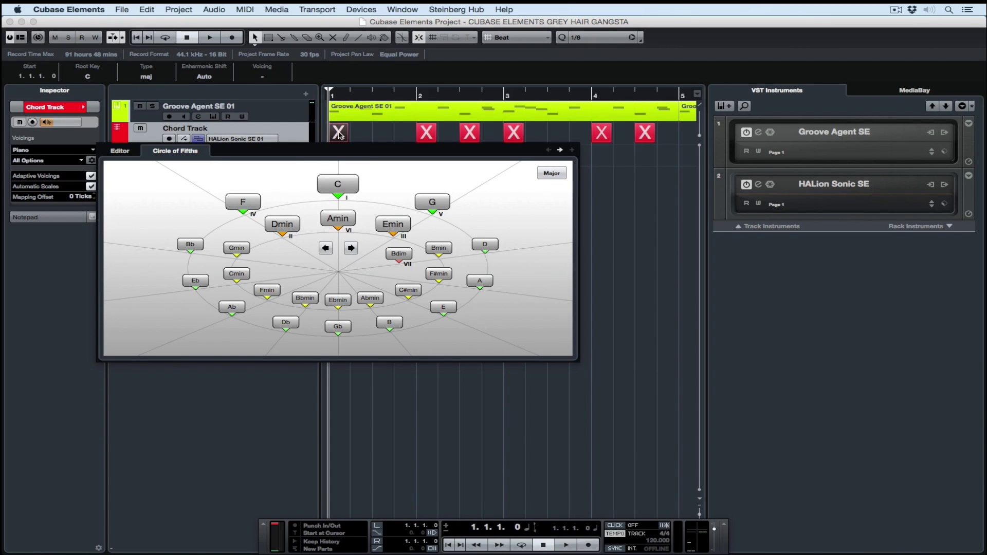
# - Set the first chord event to C major in the Circle of Fifths editor
pyautogui.click(337, 185)
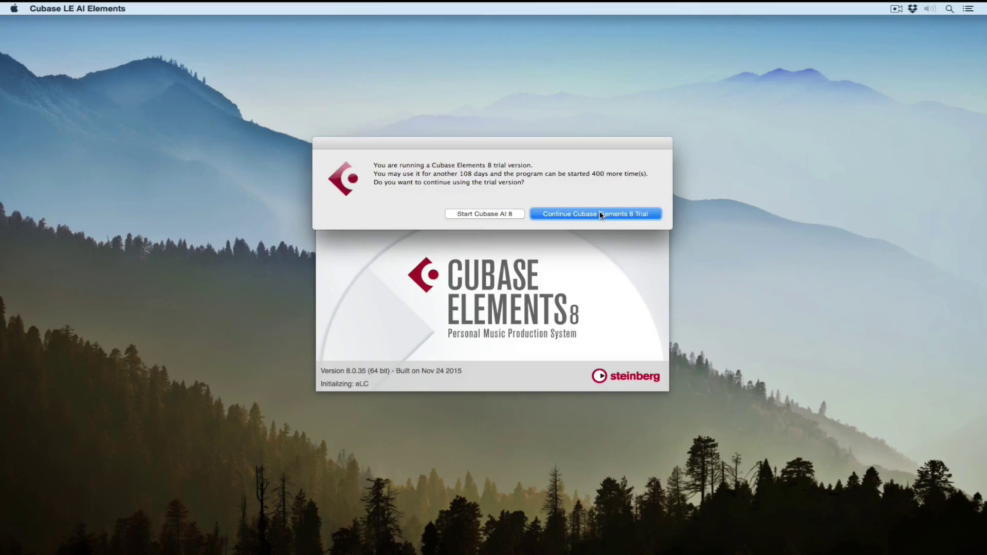
# - Continue the Cubase Elements 8 trial and create an Empty project from the Hub
pyautogui.click(599, 211)
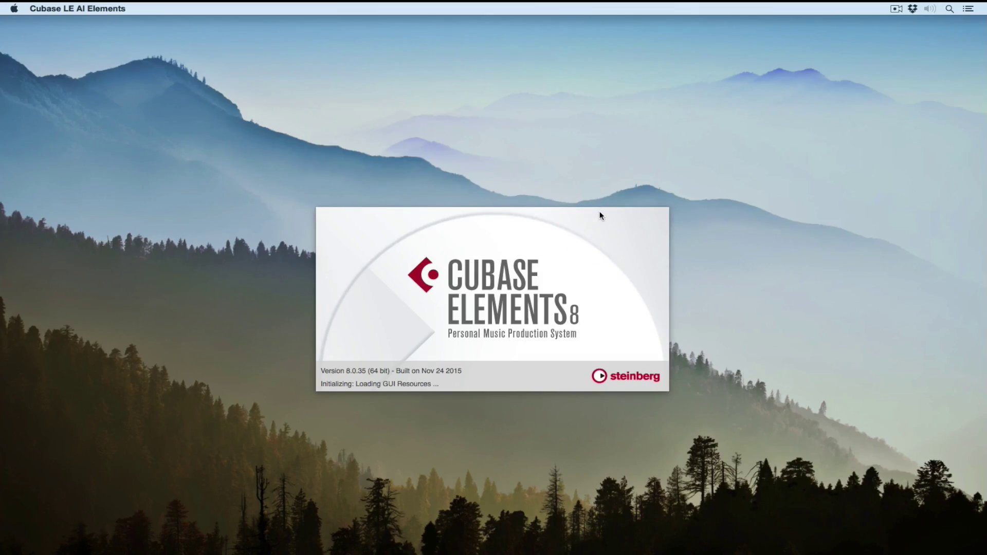
pyautogui.click(741, 223)
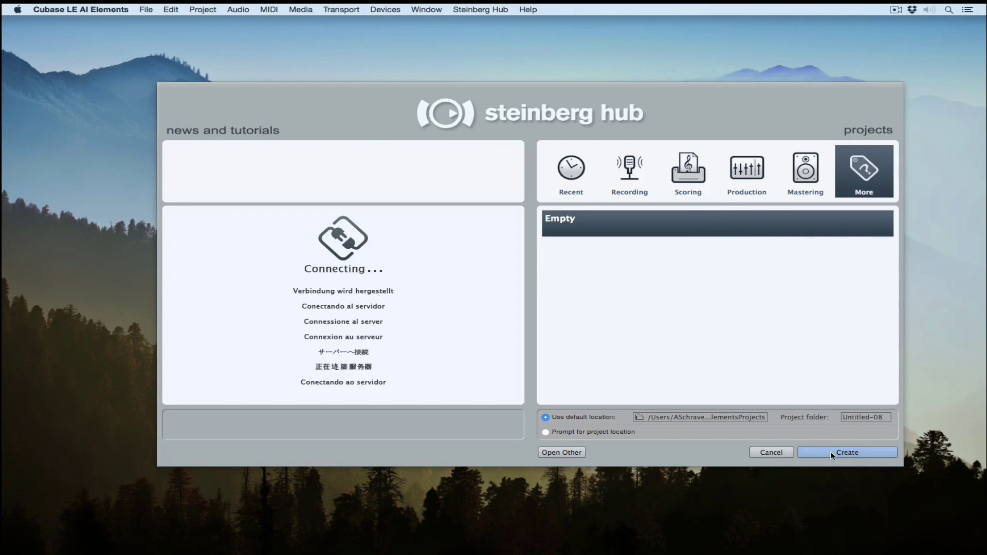
pyautogui.click(833, 456)
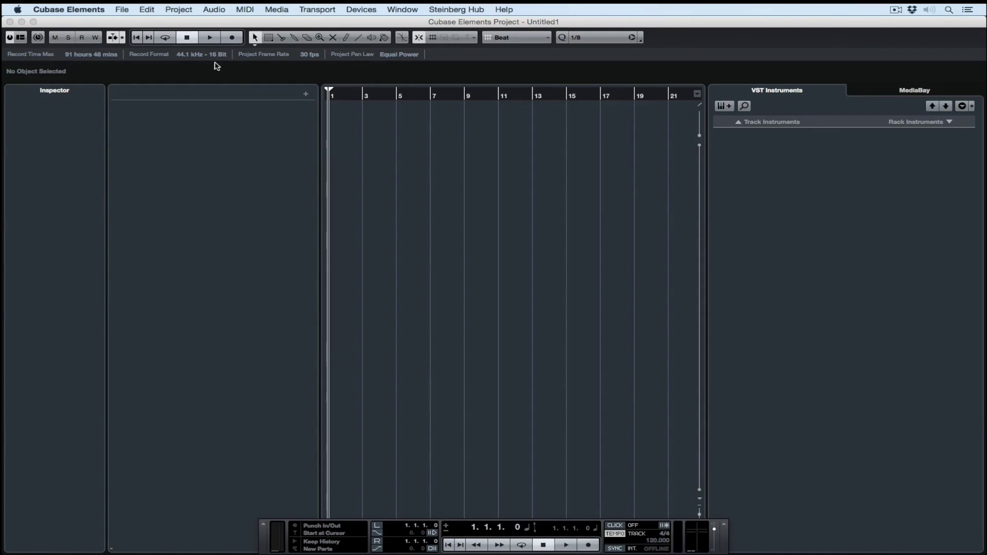
# - Save the project as 'CUBASE ELEMENTS GREY HAIR GANGSTA'
pyautogui.click(124, 9)
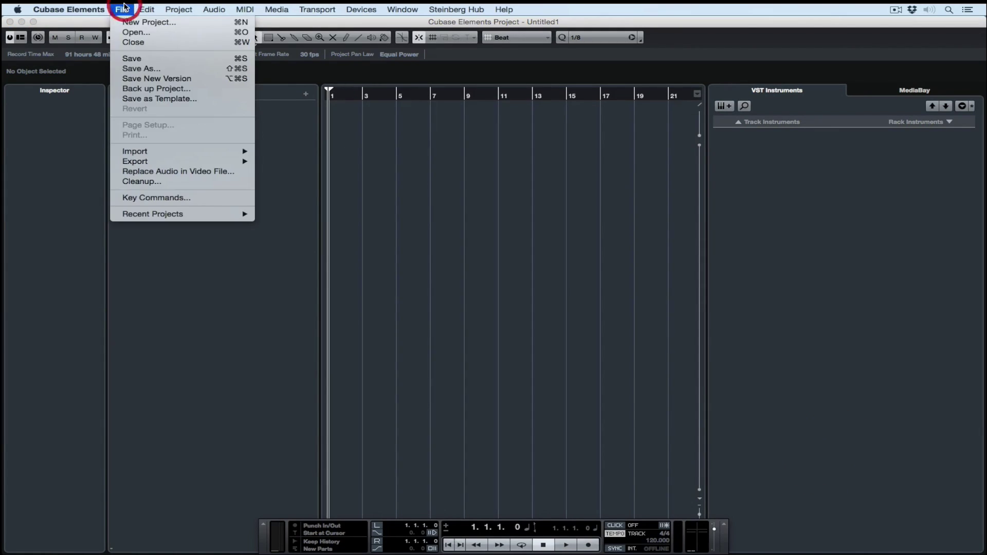
pyautogui.click(143, 69)
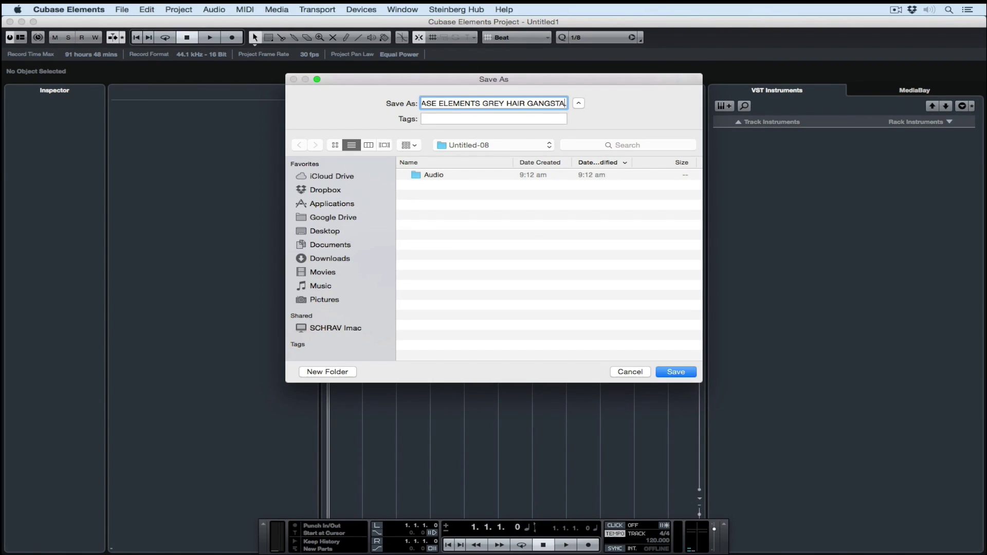
pyautogui.press('Return')
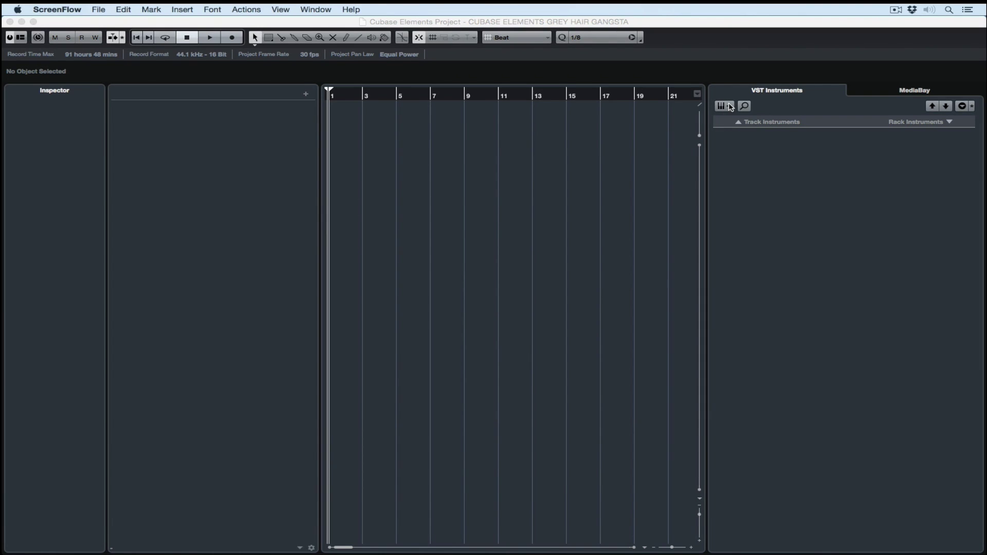
# - Add an instrument track using Groove Agent SE from the Drum instruments
pyautogui.click(730, 107)
pyautogui.click(486, 173)
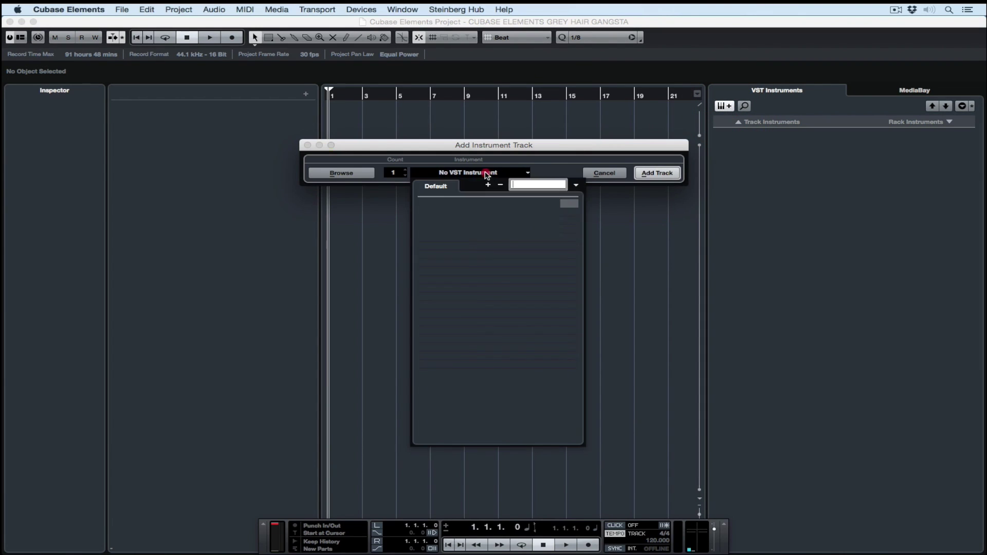
pyautogui.click(427, 213)
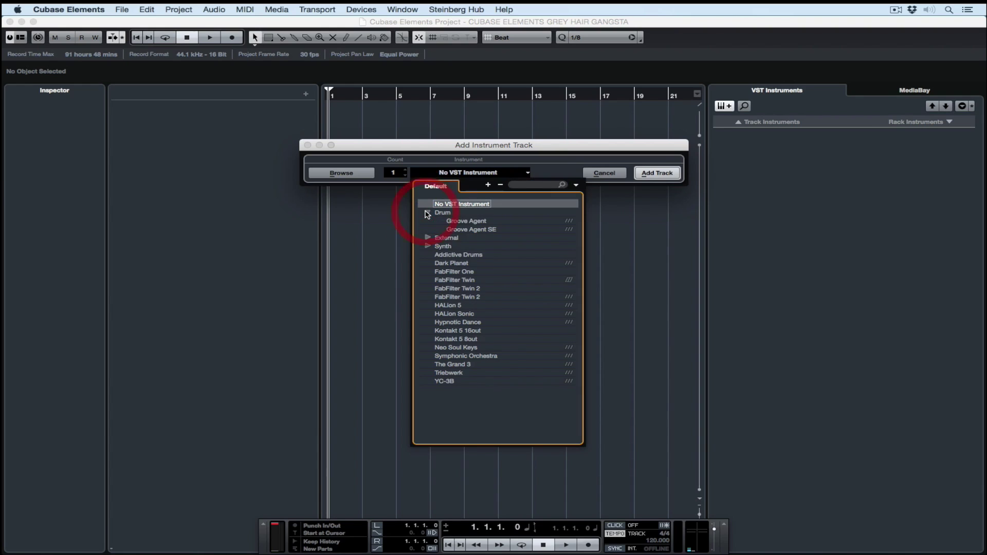
pyautogui.click(476, 231)
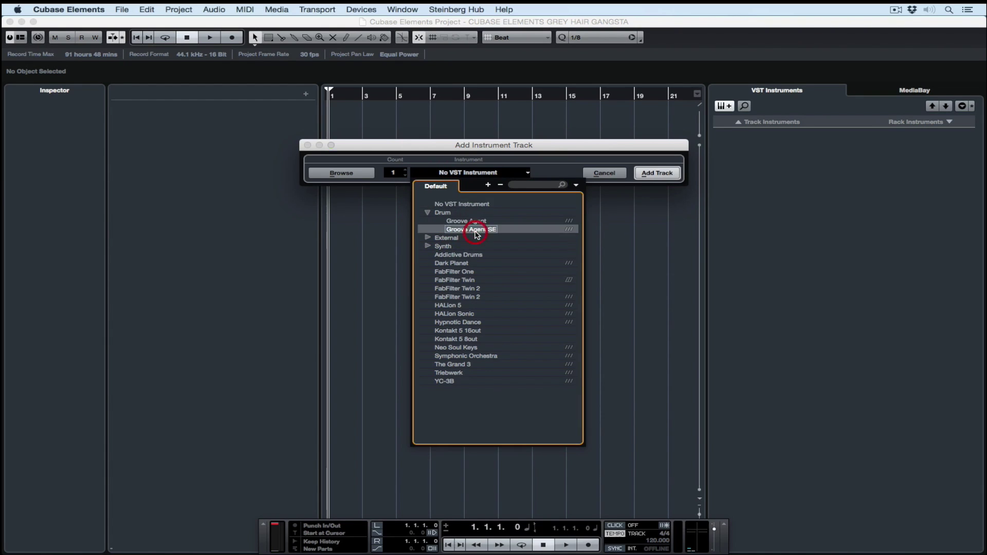
pyautogui.click(646, 173)
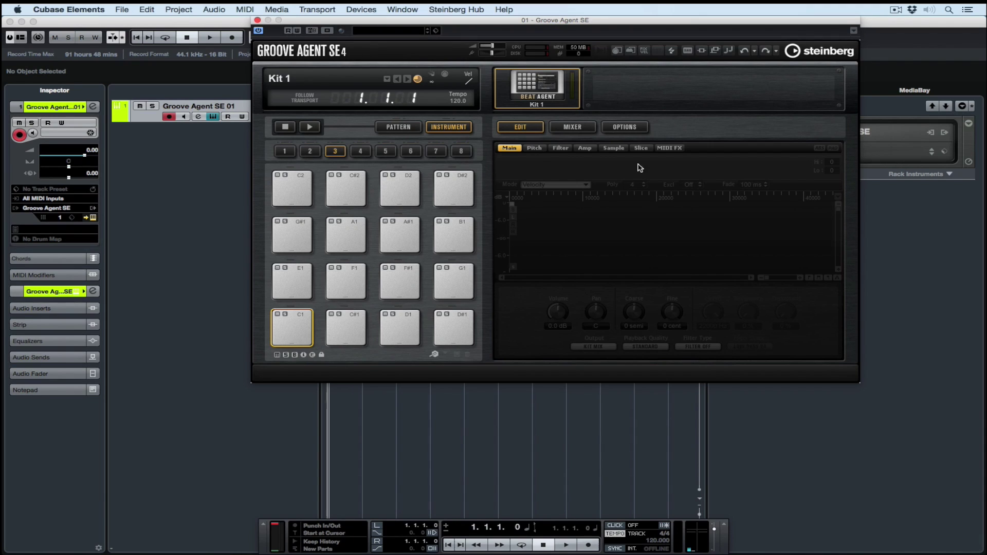
pyautogui.rightClick(546, 94)
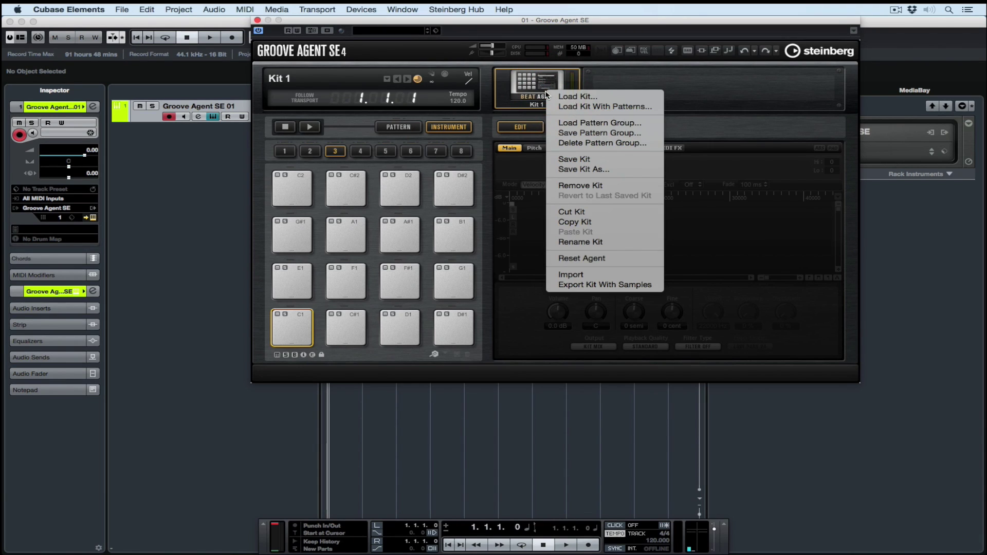
# - Load the Electric Neuro Mindset kit Epic 1 with its patterns into Groove Agent SE
pyautogui.click(564, 108)
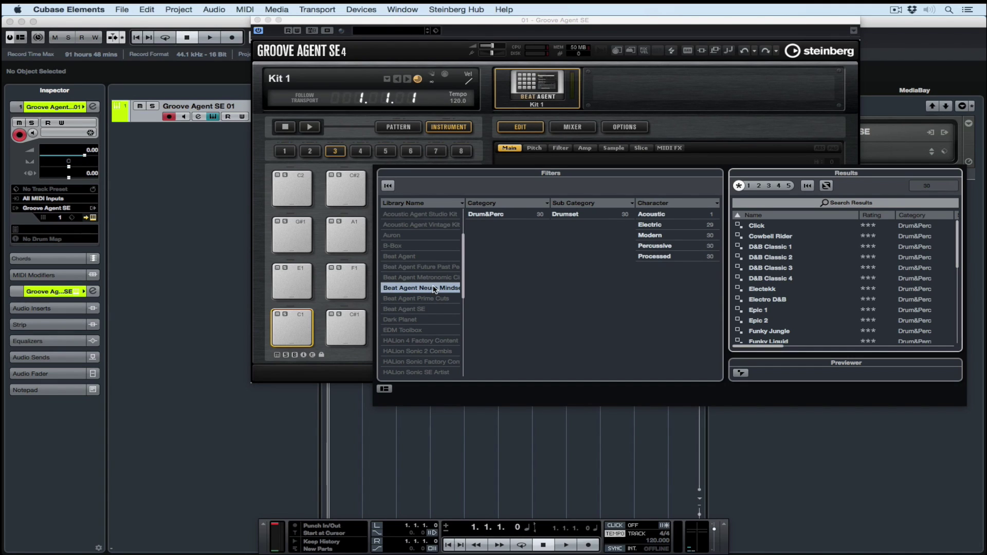
pyautogui.click(434, 289)
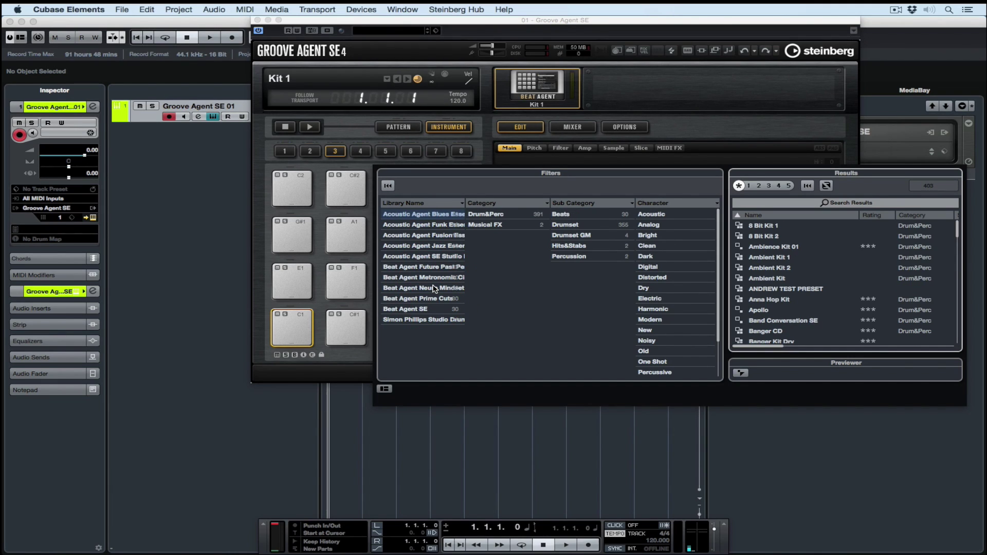
pyautogui.click(434, 289)
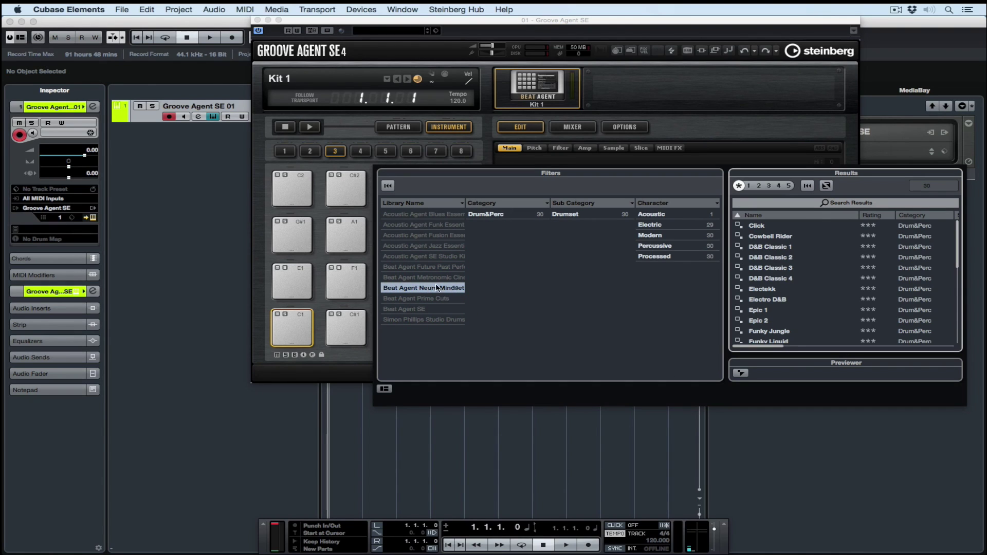
pyautogui.click(655, 229)
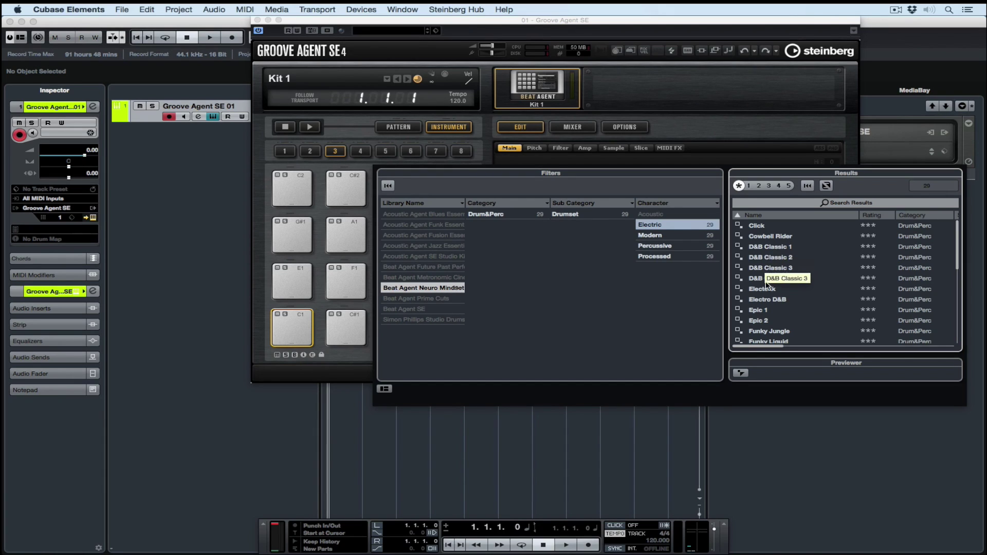
pyautogui.click(762, 311)
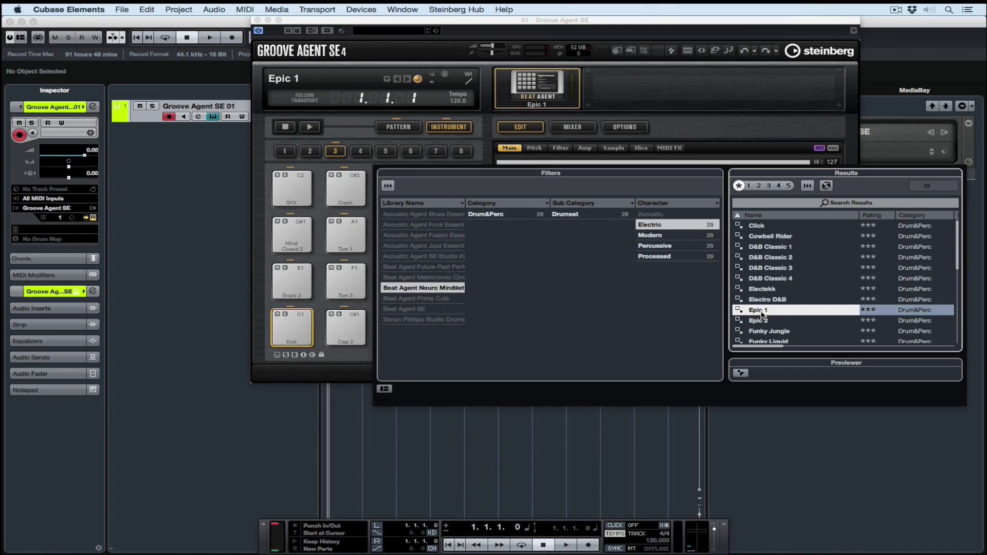
pyautogui.click(675, 426)
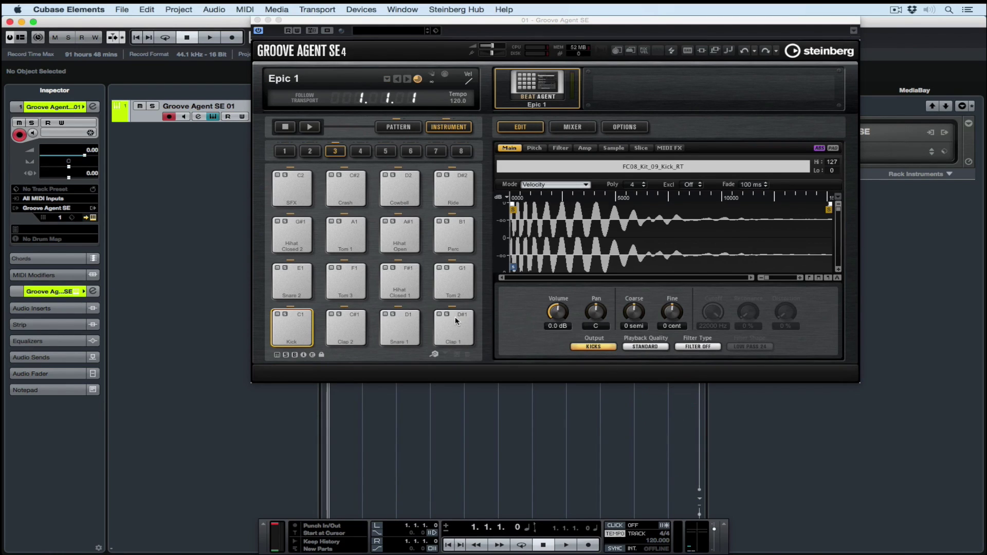
# - Audition the Kick, Clap 2, Snare 1, Hihat Closed 1, Tom 3 and Snare 2 pads, then view patterns
pyautogui.click(288, 326)
pyautogui.click(347, 325)
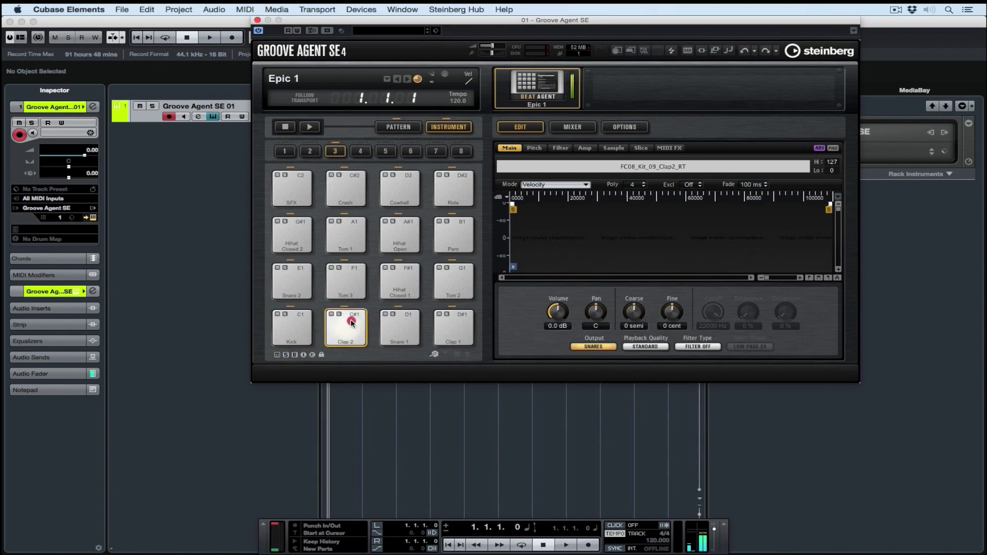
pyautogui.click(396, 324)
pyautogui.click(402, 280)
pyautogui.click(346, 282)
pyautogui.click(302, 284)
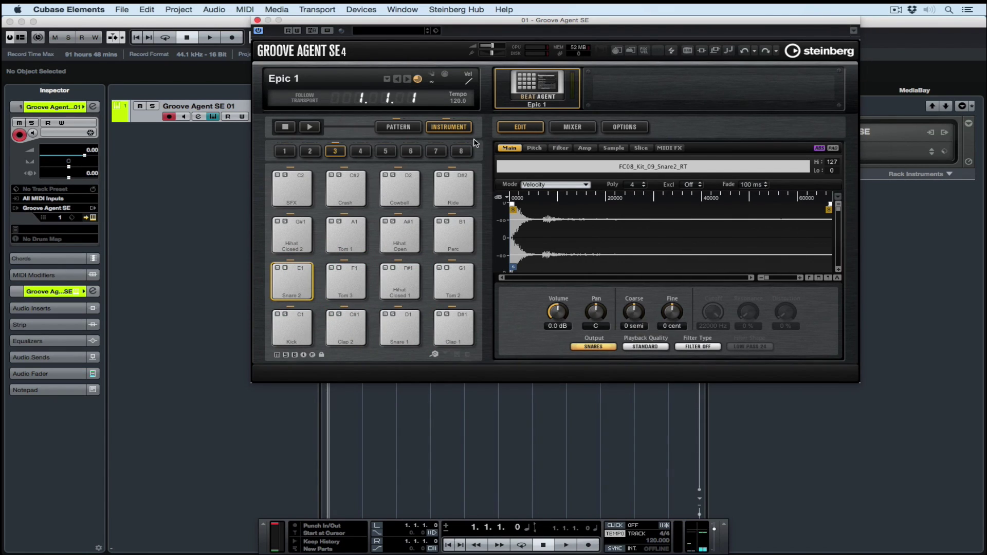
pyautogui.click(384, 129)
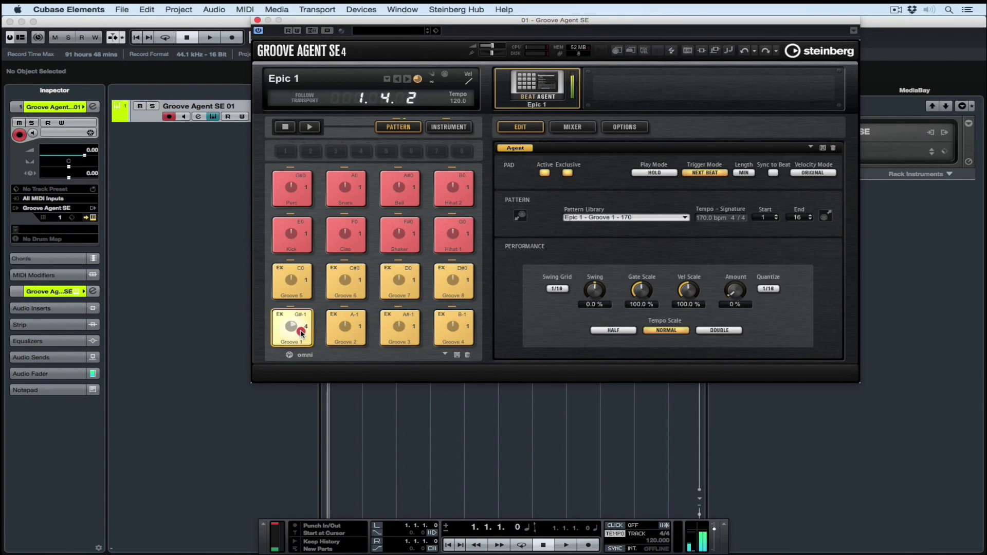
# - Try Grooves 5 and 6, choose Groove 7, and drag it onto the track at bar 1
pyautogui.click(297, 286)
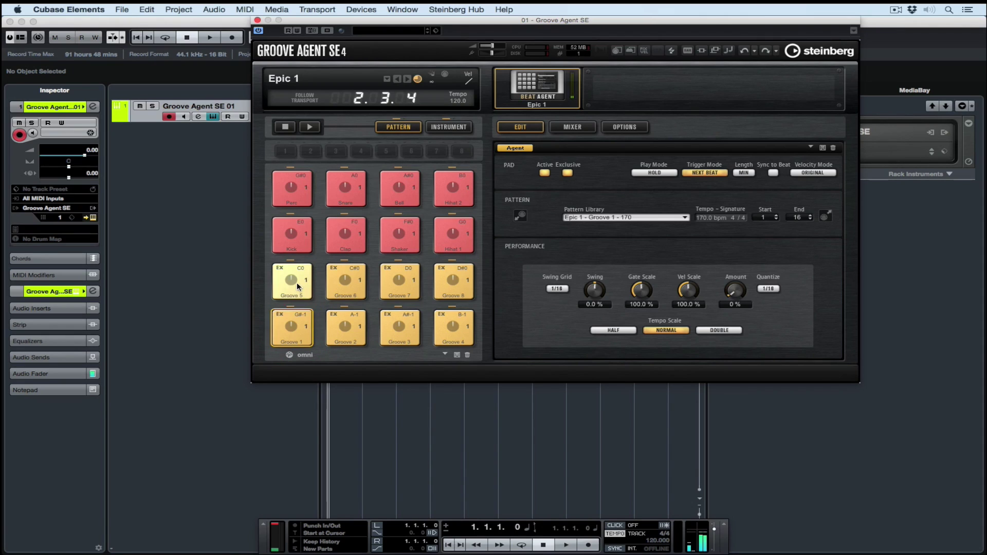
pyautogui.click(344, 282)
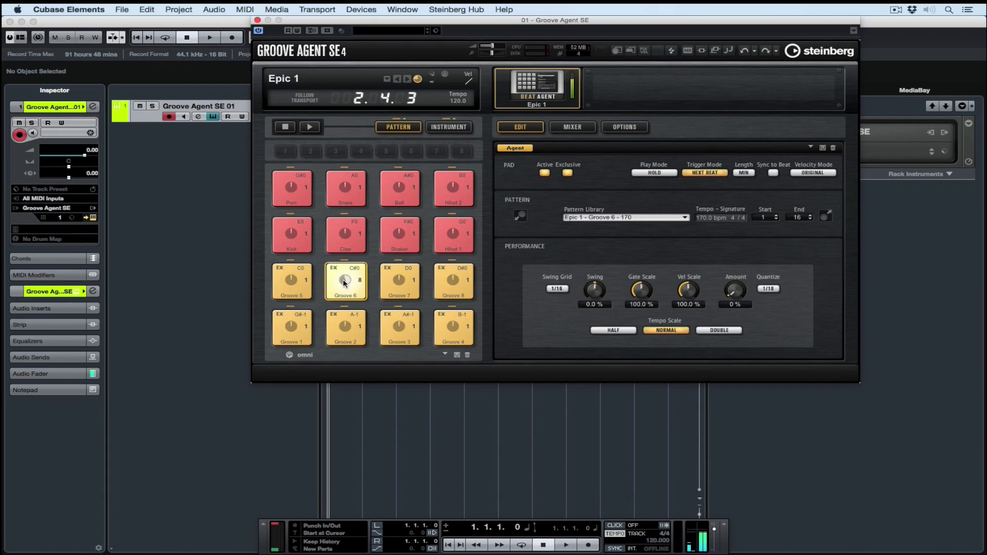
pyautogui.click(396, 280)
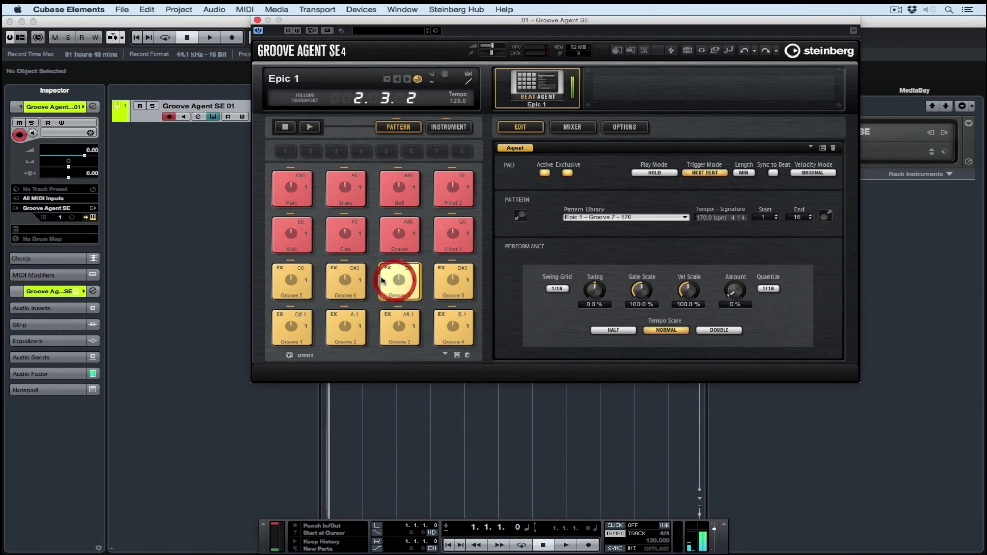
pyautogui.moveTo(374, 23); pyautogui.dragTo(653, 29)
pyautogui.moveTo(663, 273); pyautogui.dragTo(330, 103)
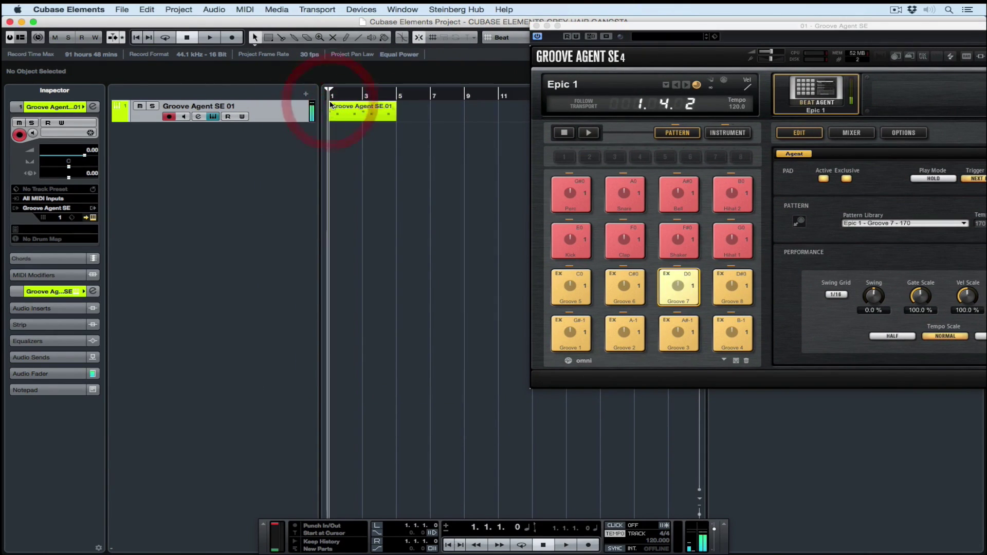
# - Alt-drag a copy of the Groove 7 part to bar 5, then reopen Groove Agent SE
pyautogui.press('h')
pyautogui.press('h')
pyautogui.press('h')
pyautogui.press('h')
pyautogui.press('h')
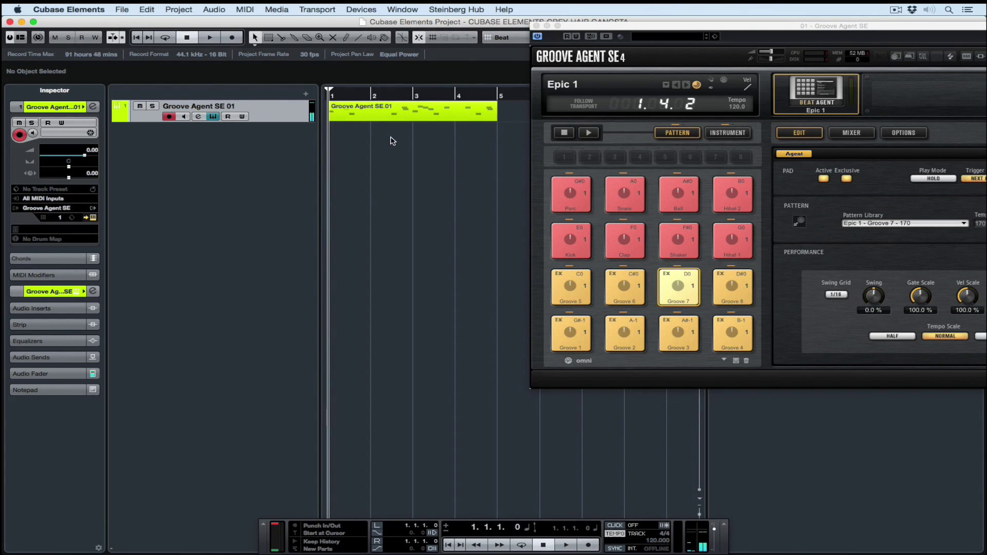
pyautogui.click(536, 26)
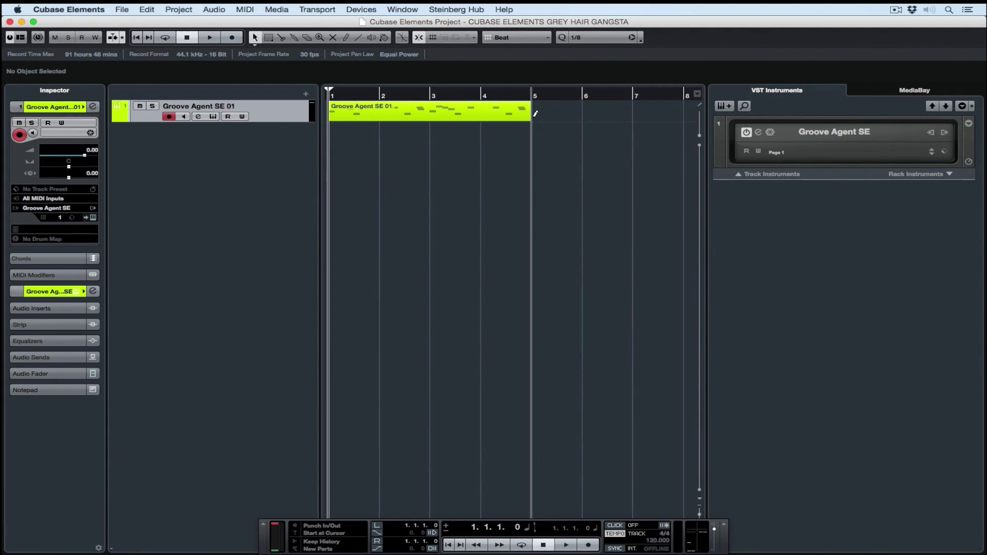
pyautogui.moveTo(528, 115); pyautogui.dragTo(668, 119)
pyautogui.press('g')
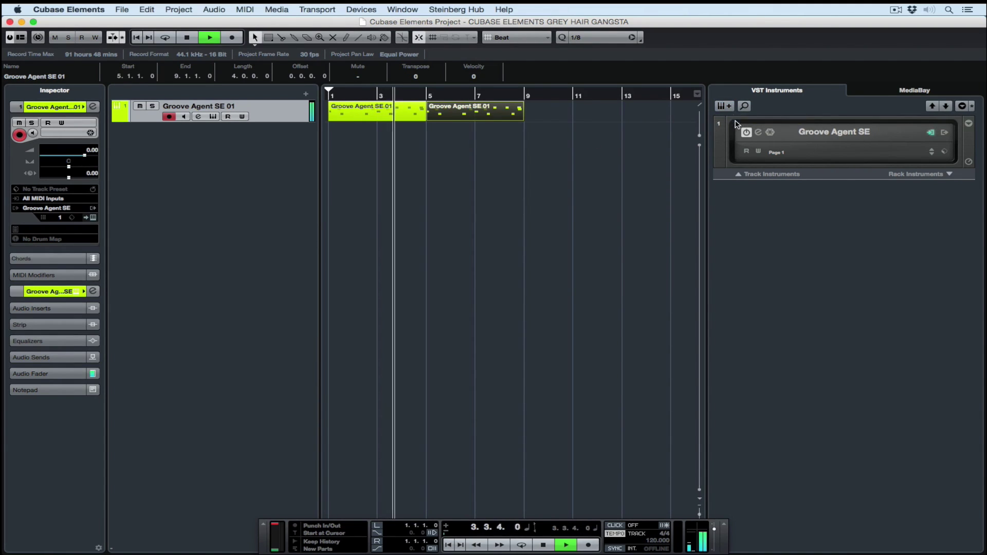
pyautogui.click(757, 133)
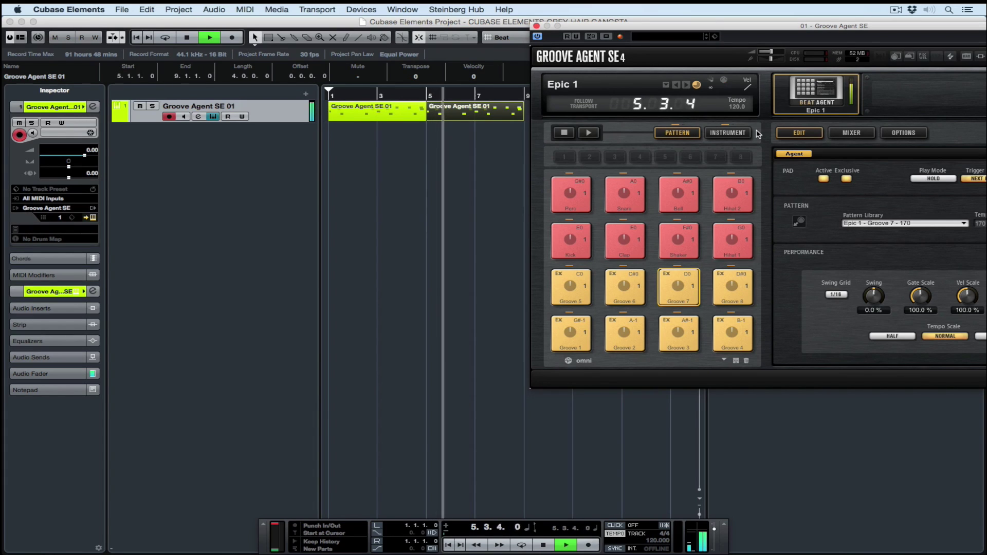
# - Show the instrument pads, then select and audition the Tom 3 pad
pyautogui.moveTo(713, 26); pyautogui.dragTo(566, 34)
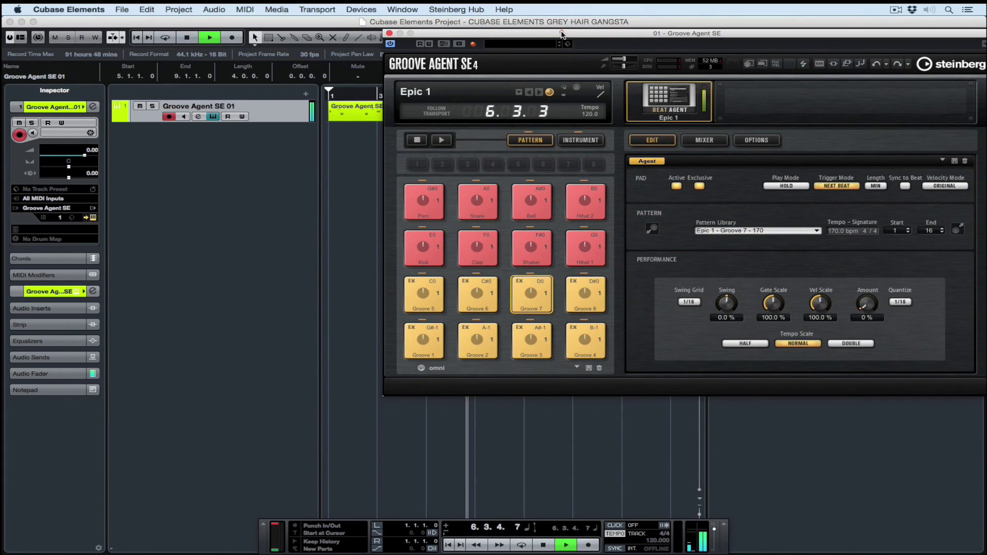
pyautogui.click(581, 137)
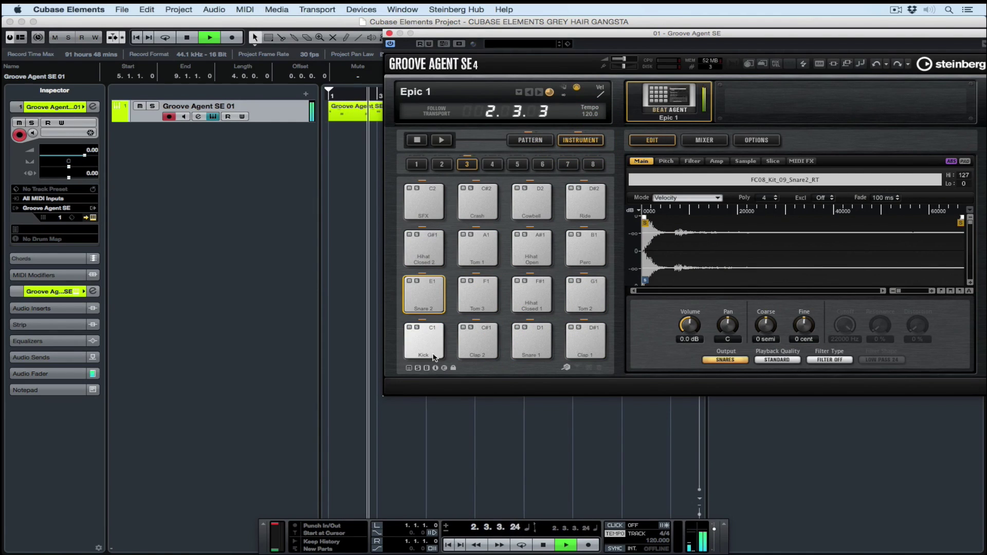
pyautogui.press('space')
pyautogui.click(473, 288)
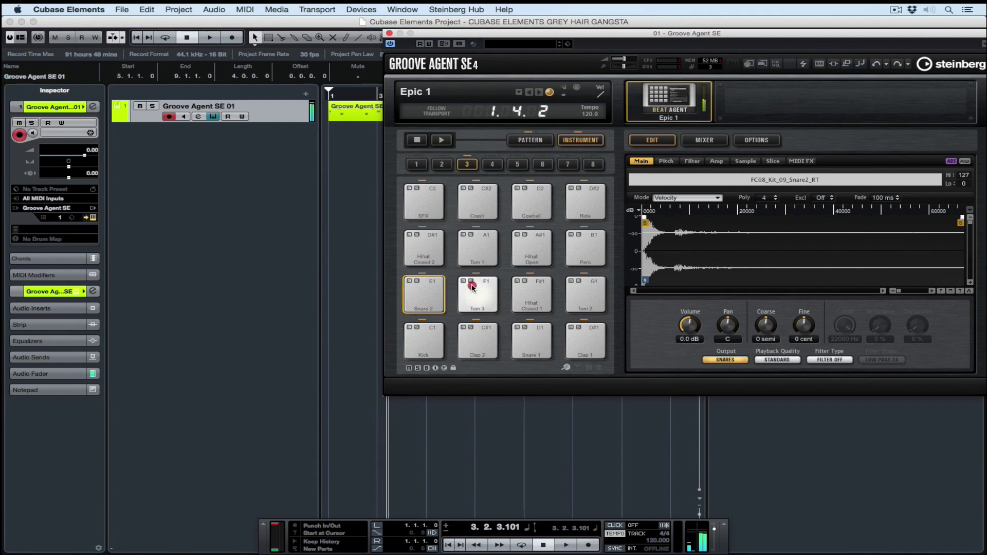
pyautogui.click(473, 288)
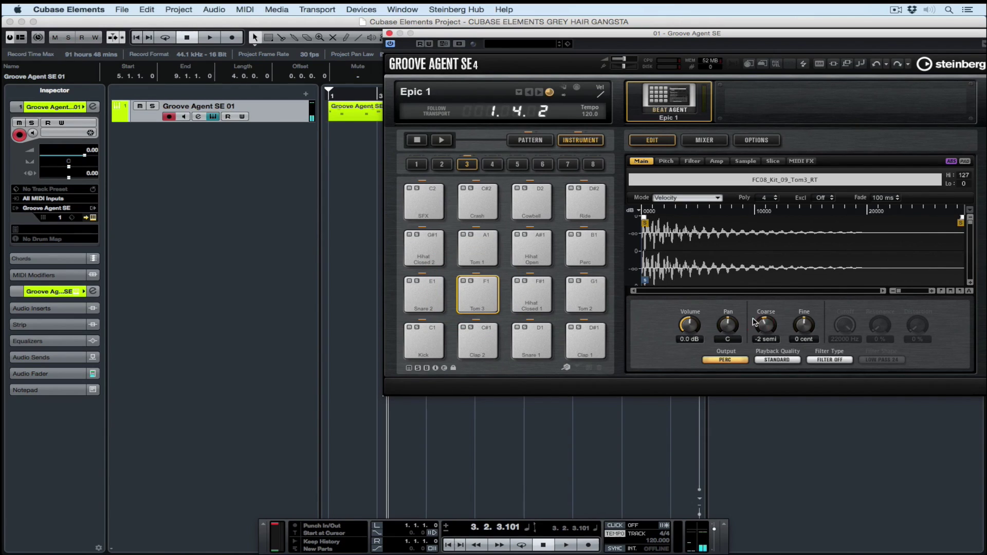
pyautogui.click(476, 291)
# - Give Tom 3 the Bit Red filter type and about 31% distortion
pyautogui.click(824, 361)
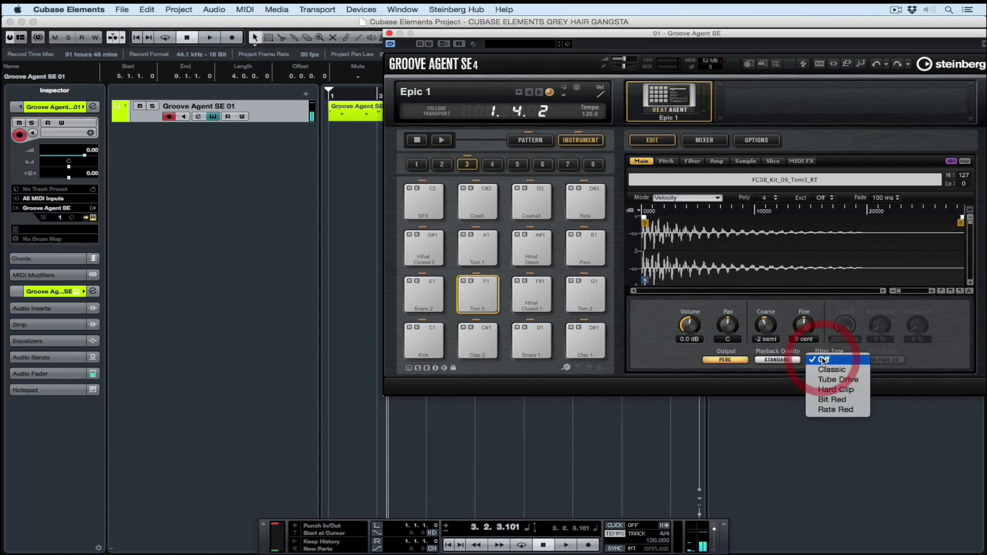
pyautogui.click(834, 404)
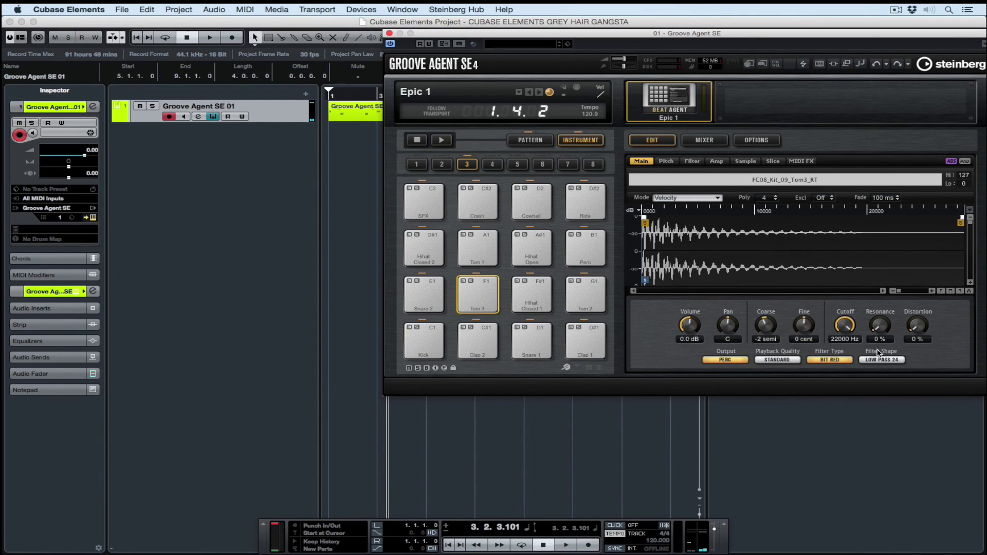
pyautogui.moveTo(918, 303); pyautogui.dragTo(916, 284)
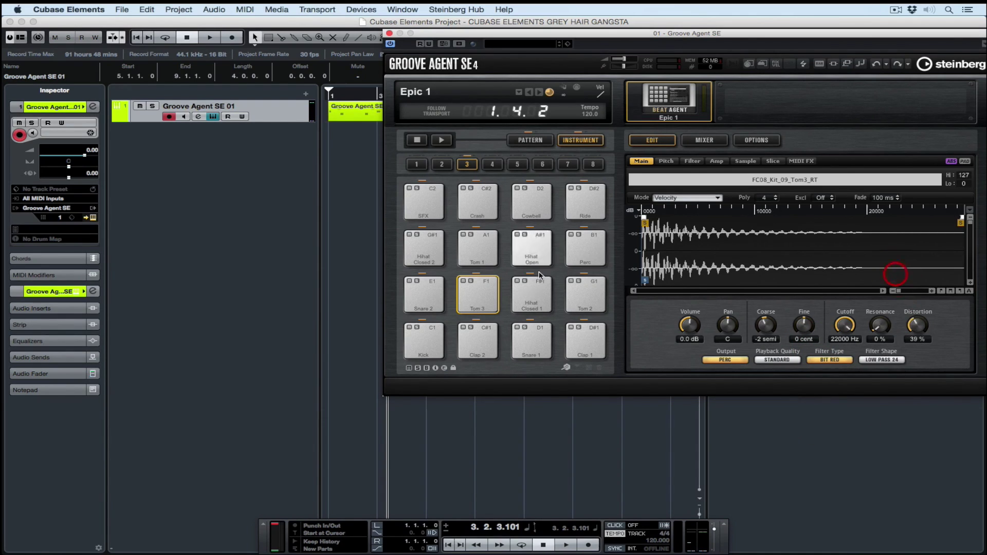
pyautogui.click(472, 294)
pyautogui.press('space')
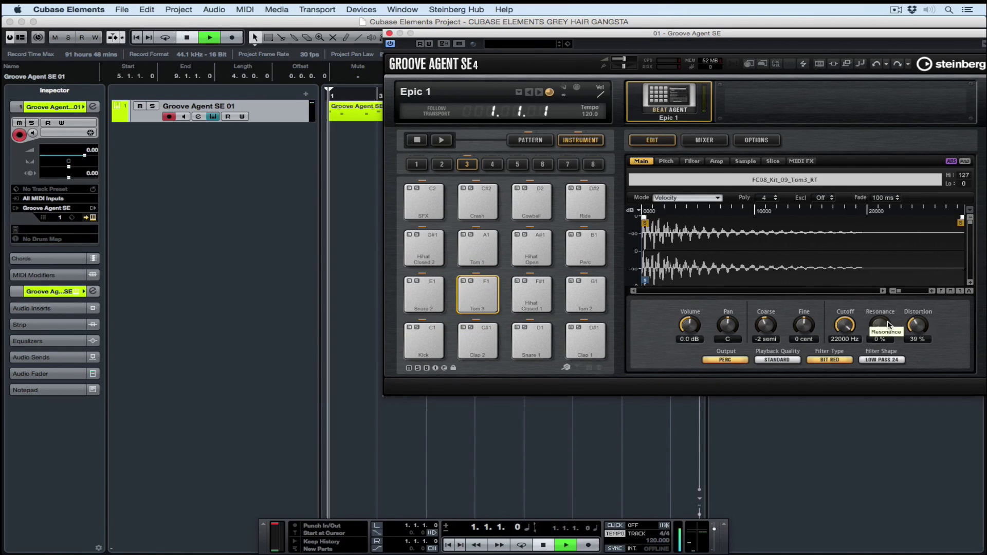
pyautogui.moveTo(917, 325); pyautogui.dragTo(912, 335)
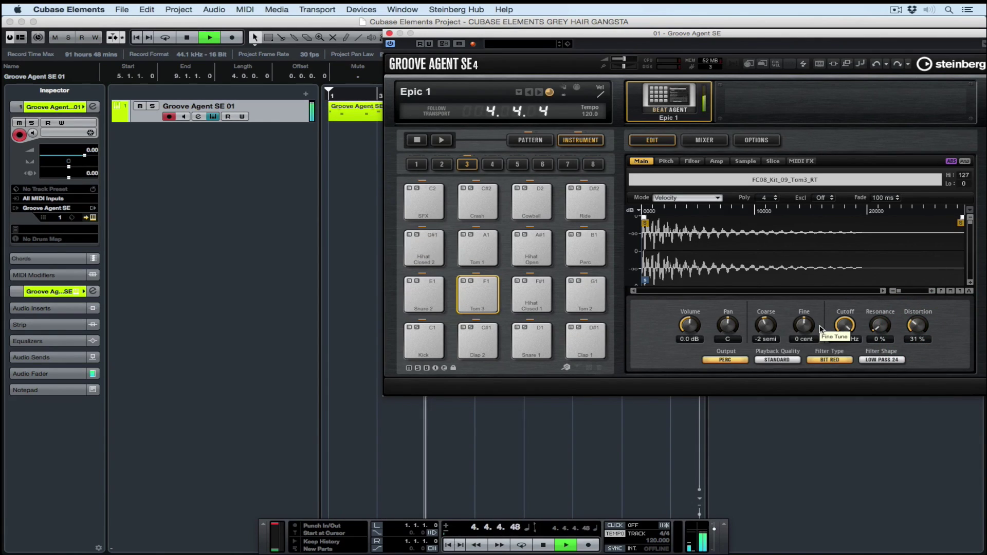
pyautogui.press('space')
# - Adjust the Tom 3 amp envelope and audition the pad
pyautogui.click(717, 162)
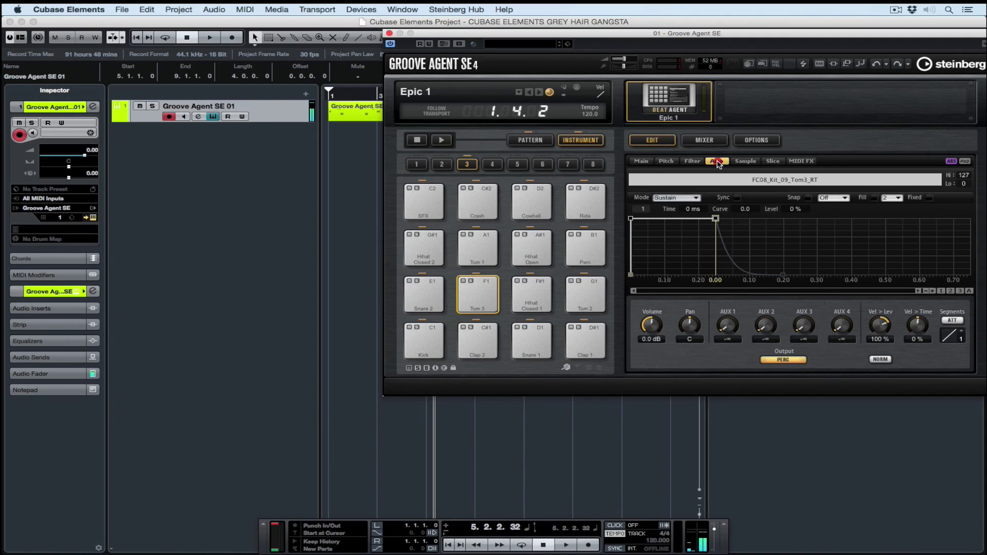
pyautogui.click(731, 259)
pyautogui.click(491, 296)
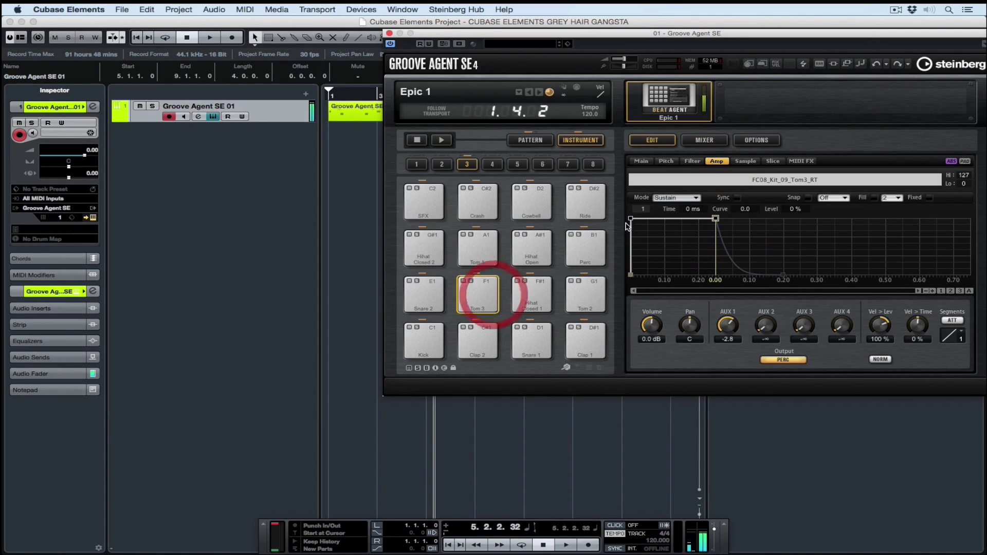
# - Insert Reverb in the mixer's AUX FX 1 slot at 65% mix and close Groove Agent SE
pyautogui.click(704, 144)
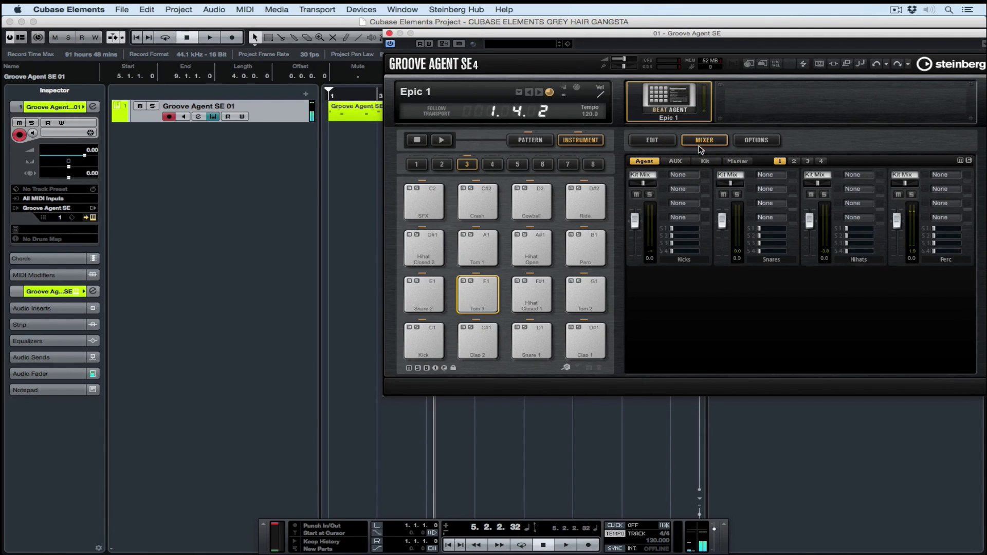
pyautogui.click(675, 161)
pyautogui.click(678, 175)
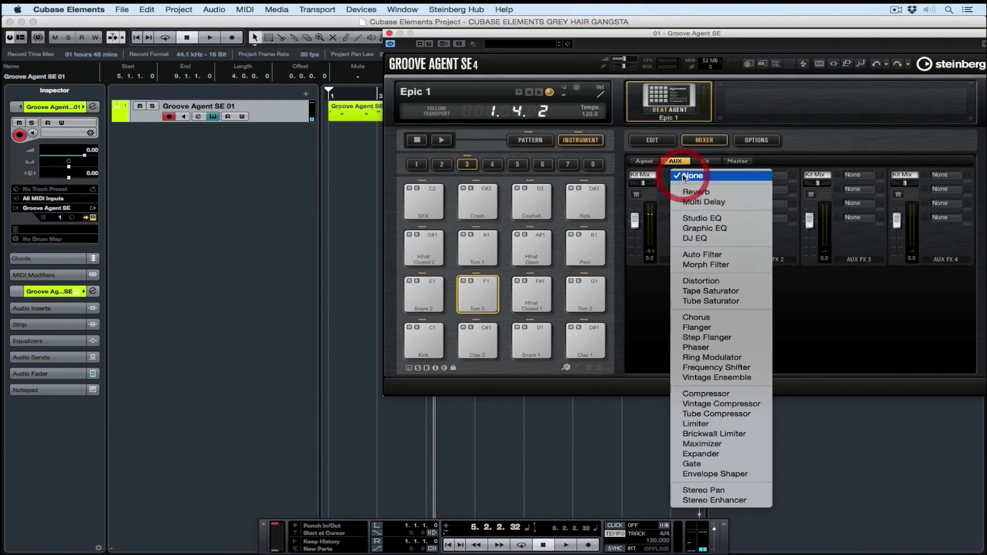
pyautogui.click(690, 193)
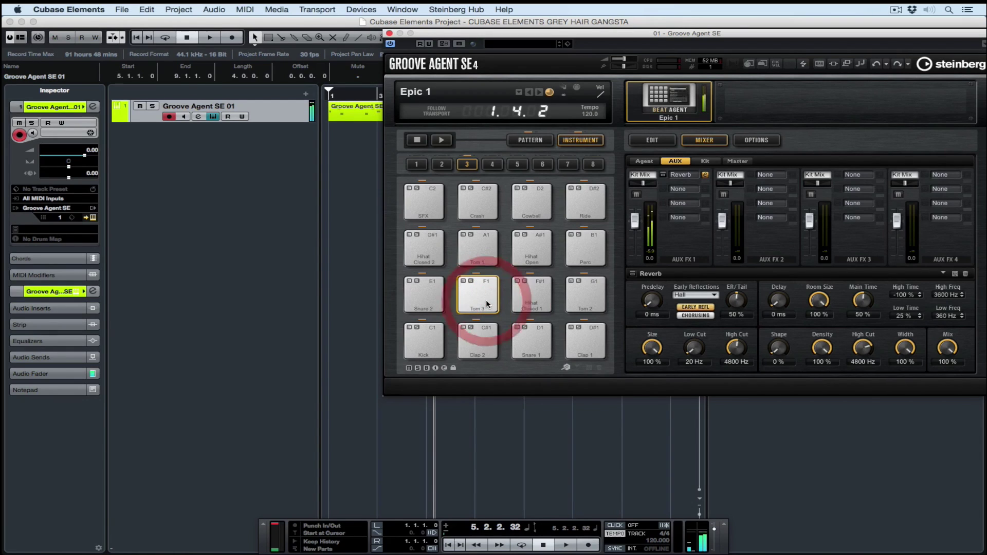
pyautogui.press('space')
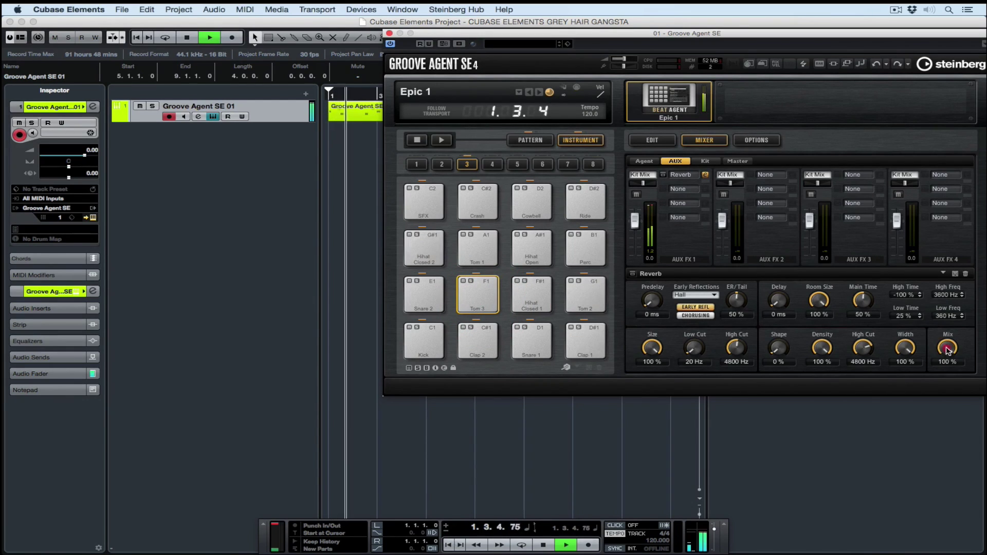
pyautogui.moveTo(946, 348); pyautogui.dragTo(935, 374)
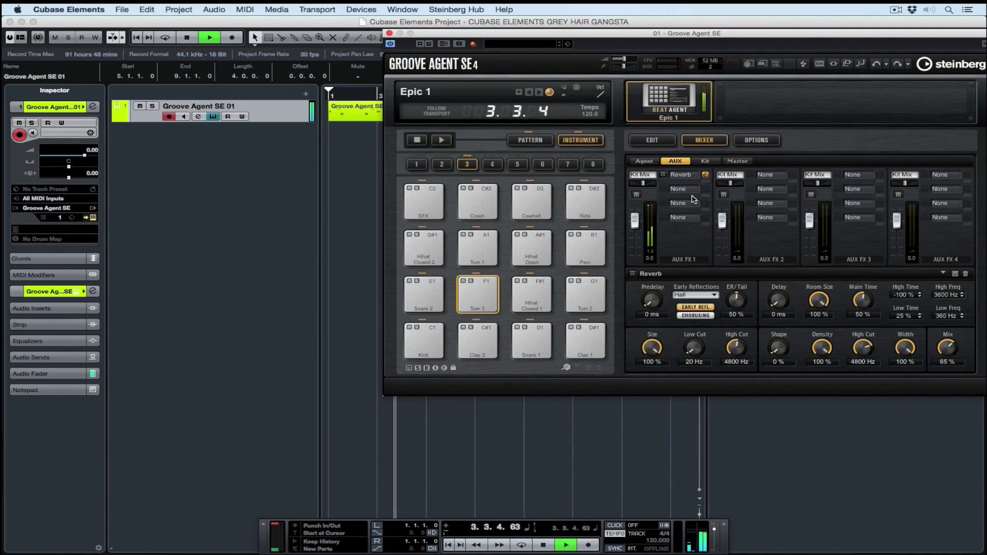
pyautogui.click(389, 33)
# - Stop playback, return to the start and add a Chord Track below Groove Agent SE 01
pyautogui.press('space')
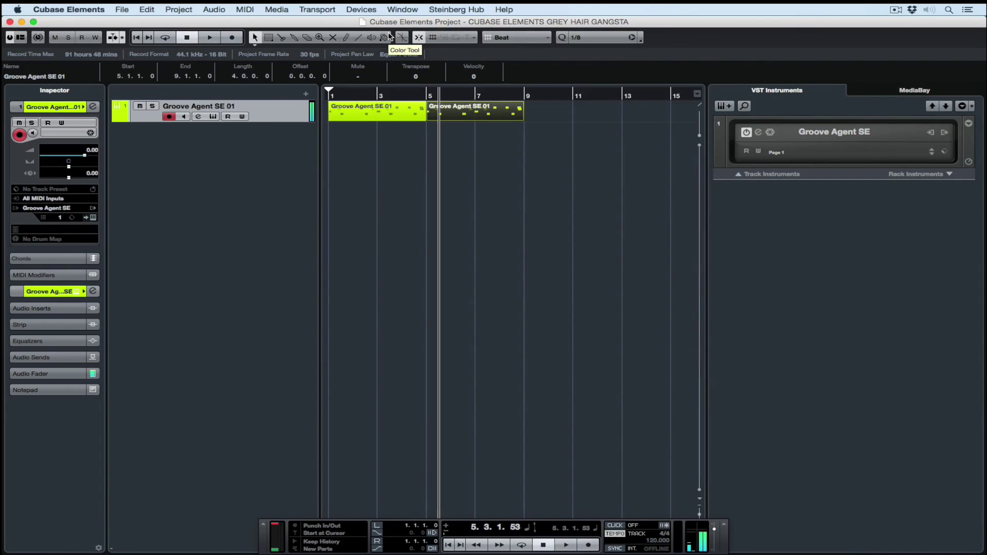
pyautogui.press('Home')
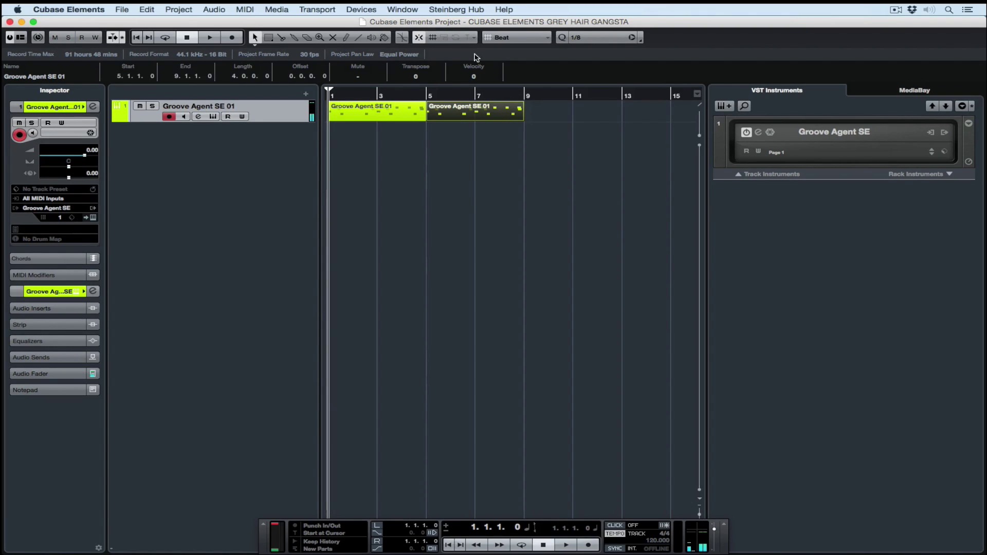
pyautogui.click(307, 95)
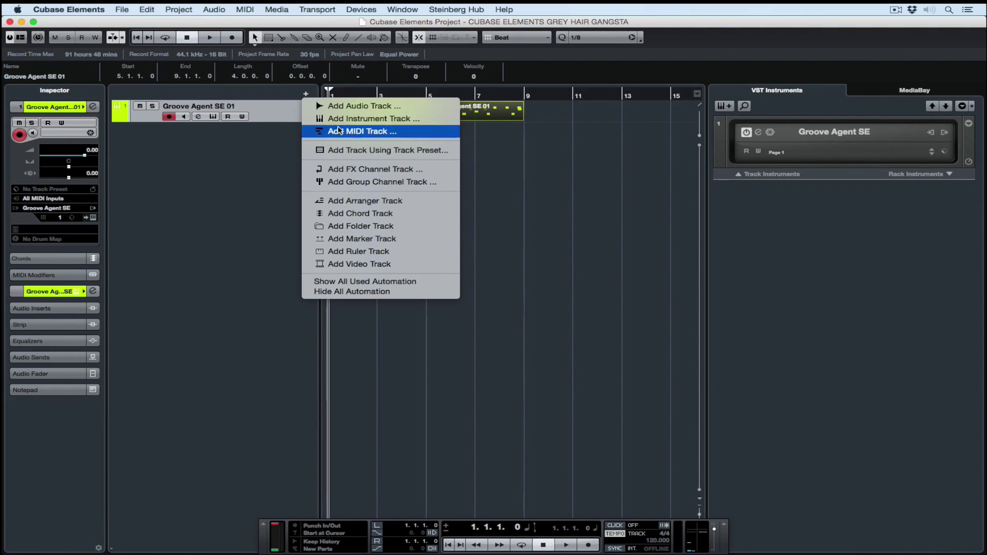
pyautogui.click(354, 215)
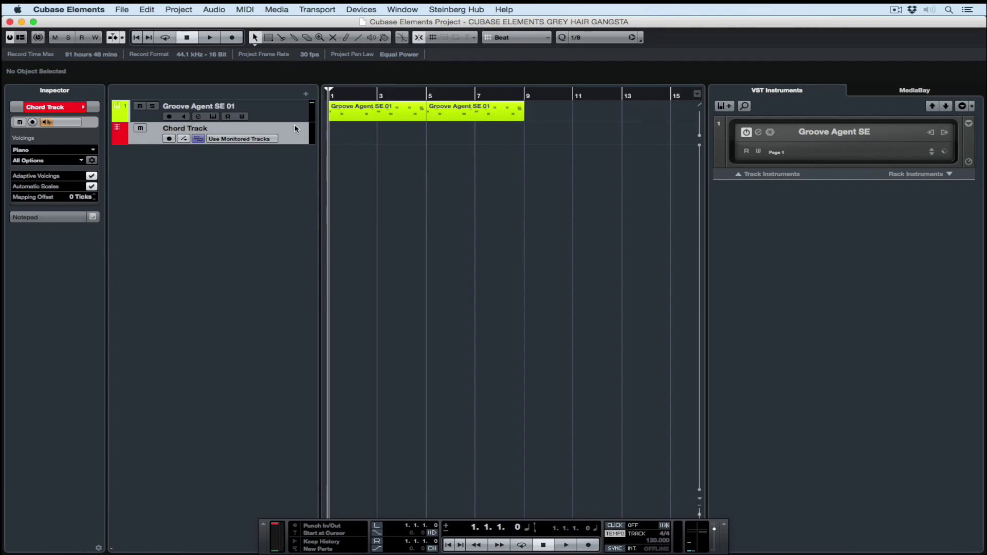
pyautogui.rightClick(304, 95)
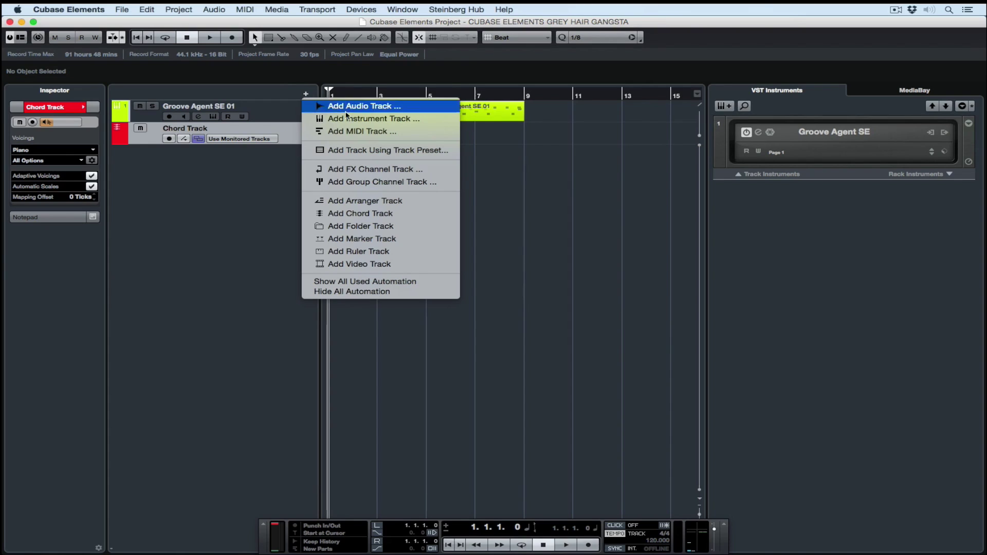
# - Create a HALion Sonic SE 01 instrument track from the Synth instrument group
pyautogui.click(360, 120)
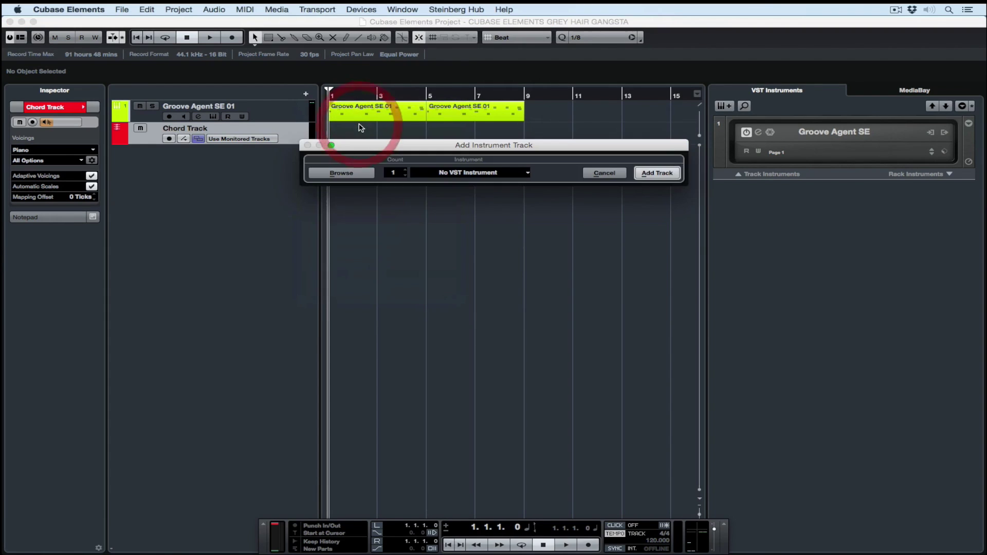
pyautogui.click(453, 173)
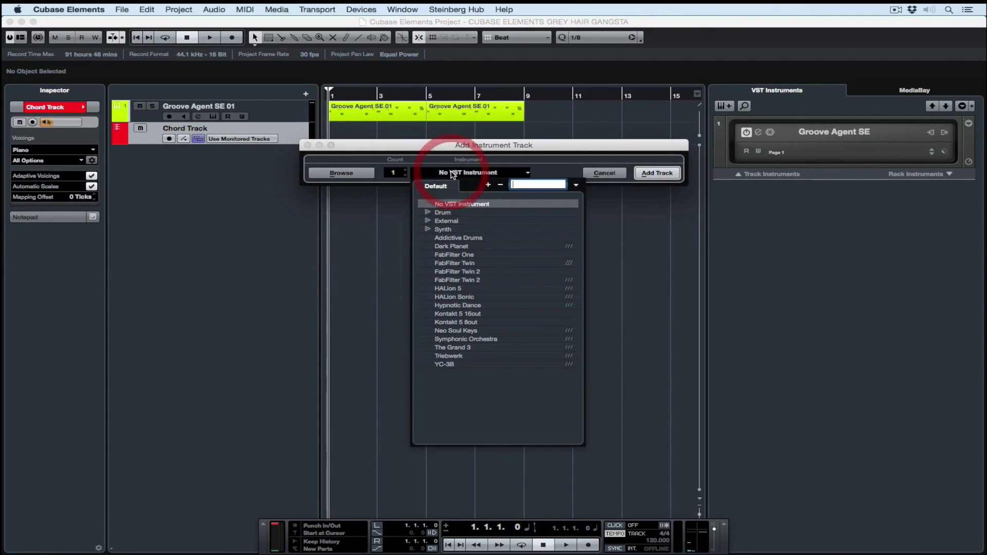
pyautogui.click(429, 230)
pyautogui.click(457, 246)
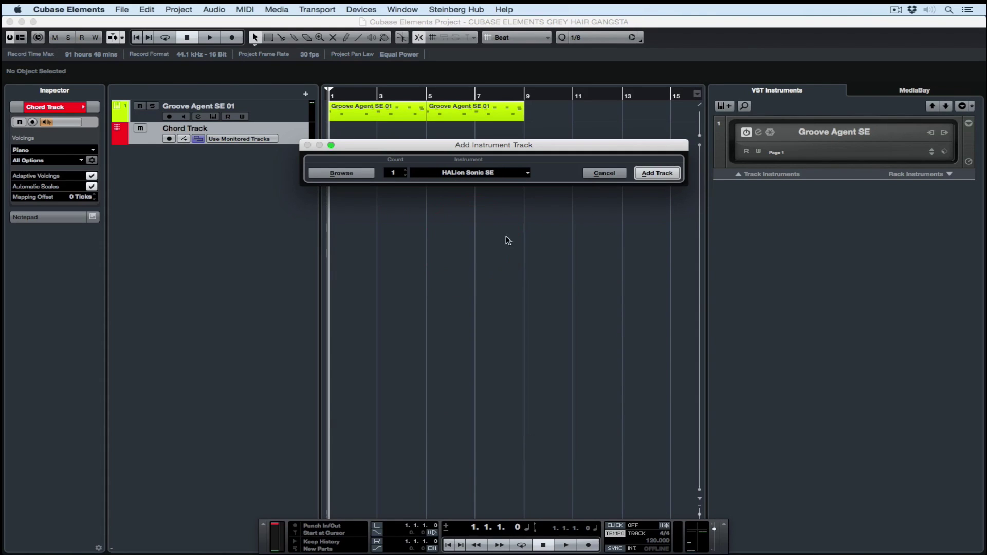
pyautogui.click(657, 173)
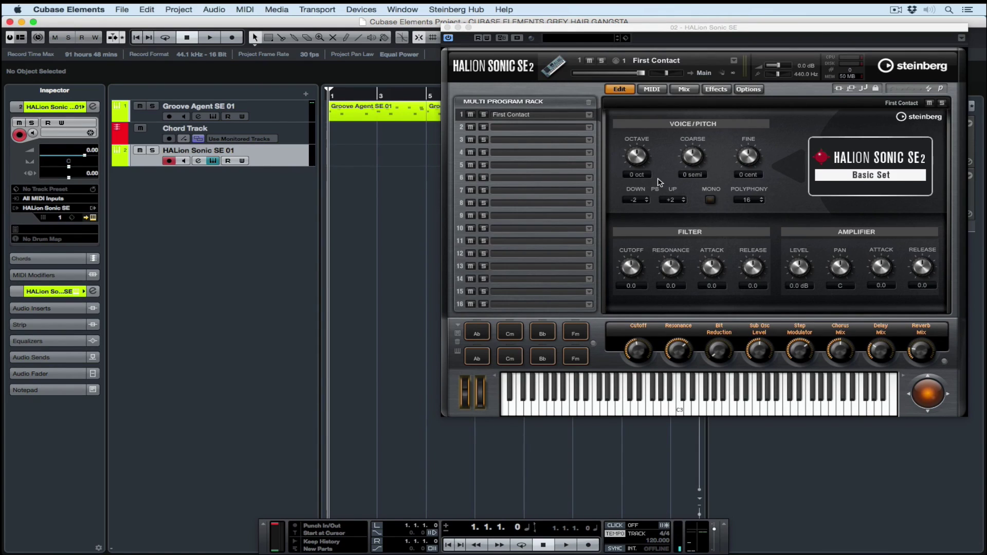
# - Audition Arps & Chords 1 and Arps & Motion 3, then load Cool Chordz 7 into slot 1
pyautogui.click(589, 115)
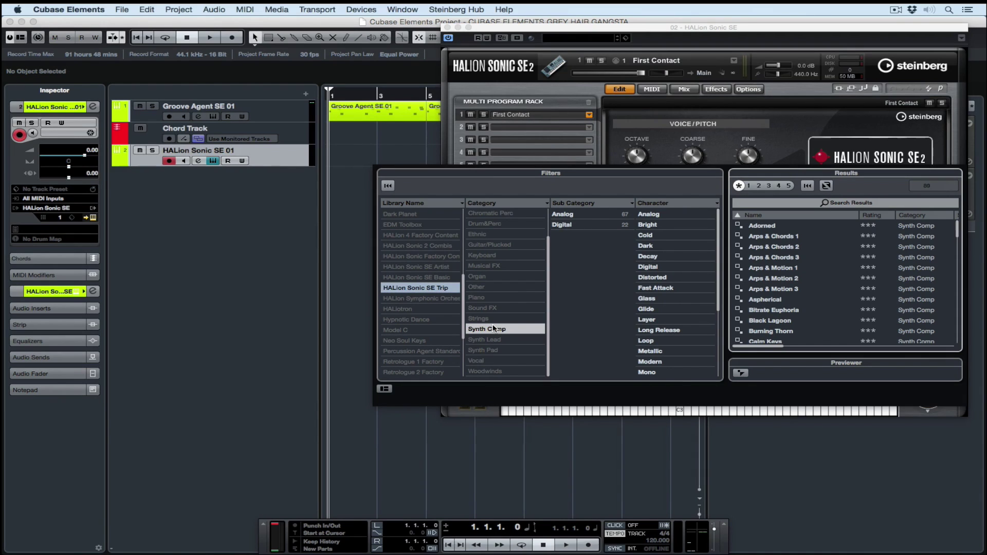
pyautogui.click(763, 238)
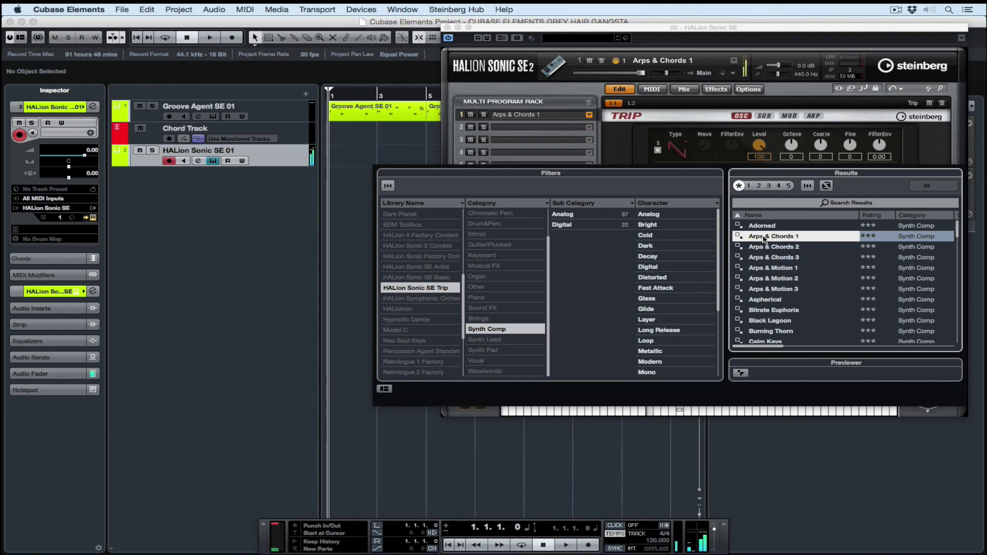
pyautogui.click(772, 289)
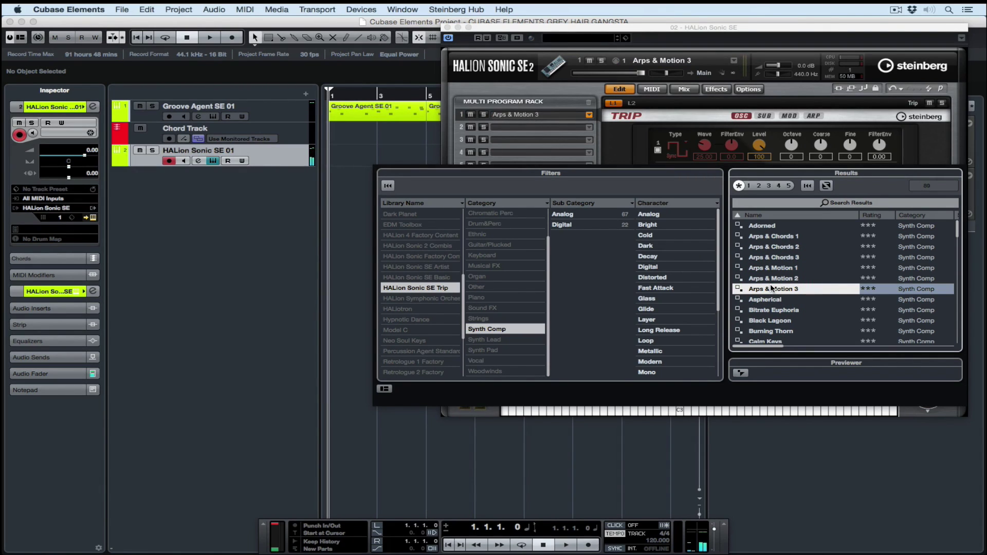
pyautogui.scroll(-3, 772, 288)
pyautogui.scroll(3, 771, 287)
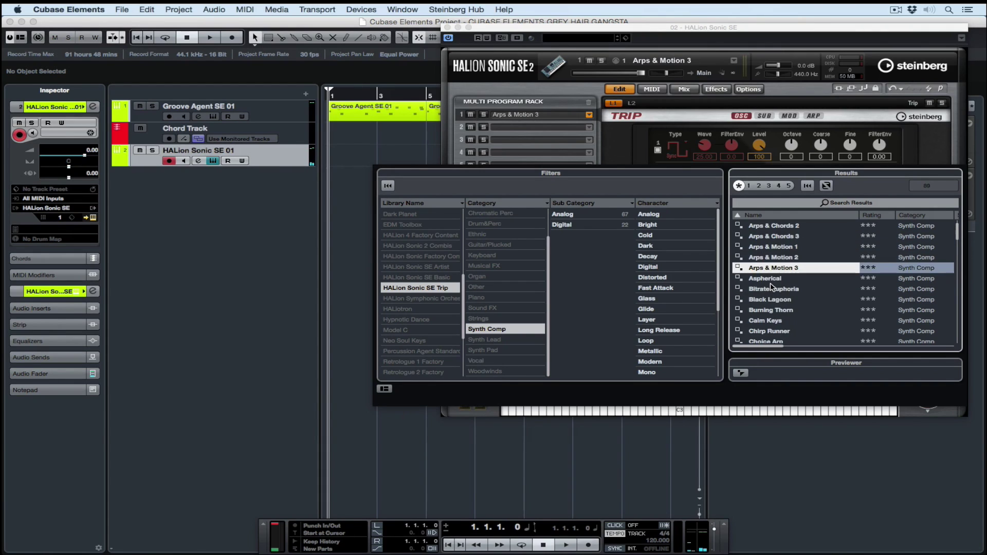
pyautogui.scroll(-5, 771, 286)
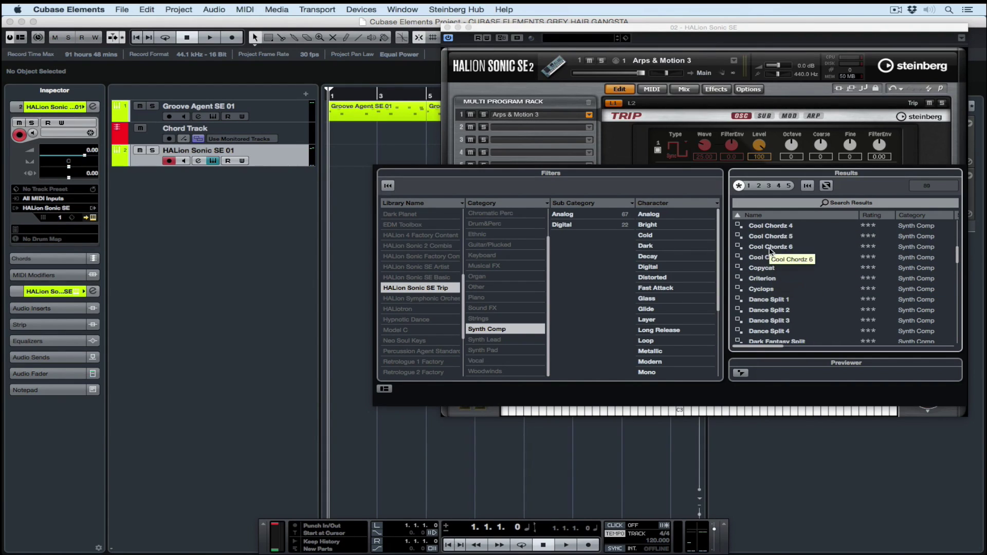
pyautogui.doubleClick(768, 257)
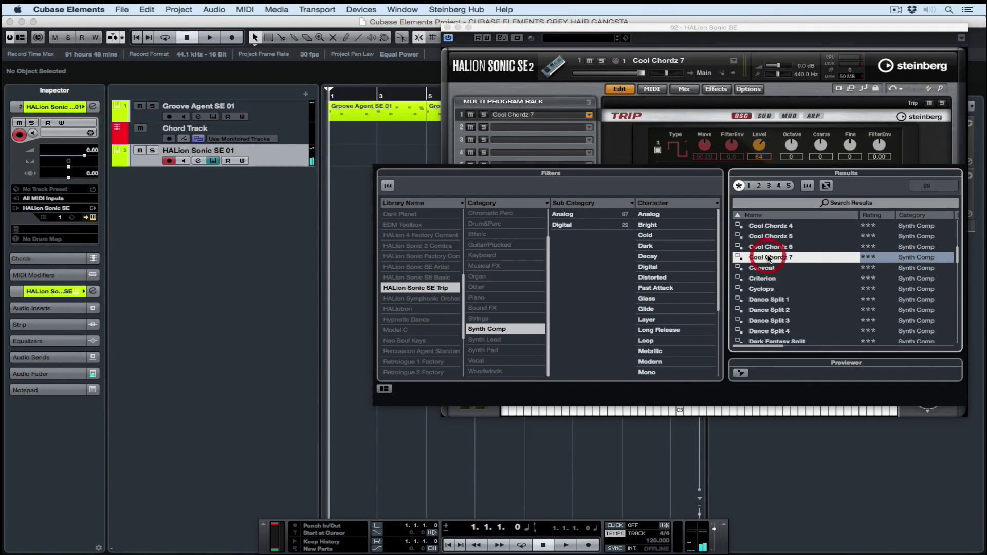
pyautogui.doubleClick(769, 257)
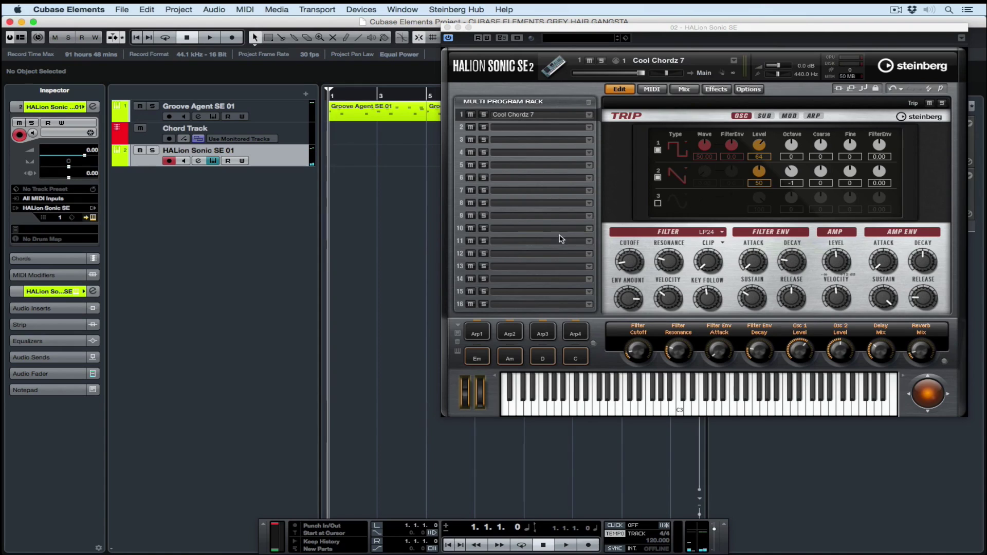
# - Audition the Am and D chord pads and snapshot the played chord onto the D pad
pyautogui.click(509, 358)
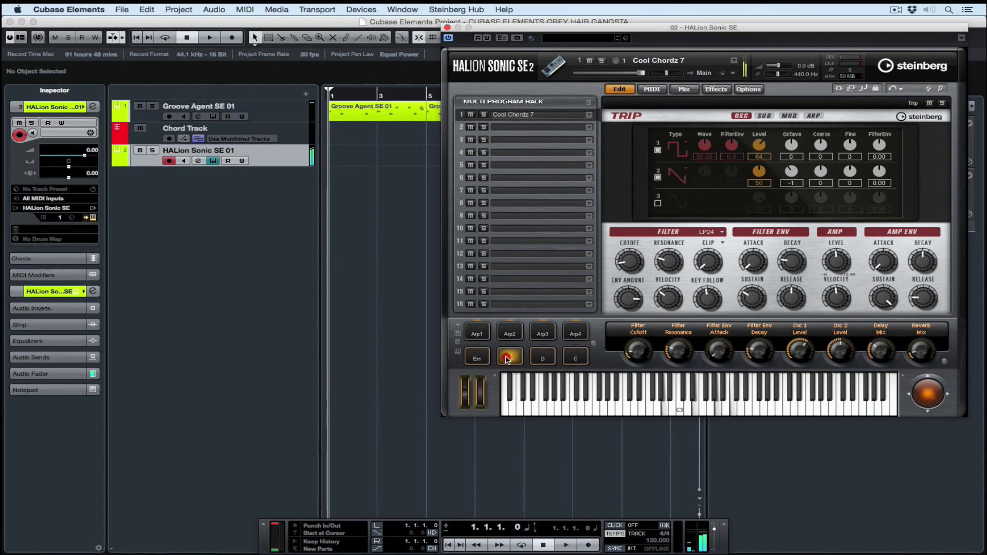
pyautogui.click(543, 358)
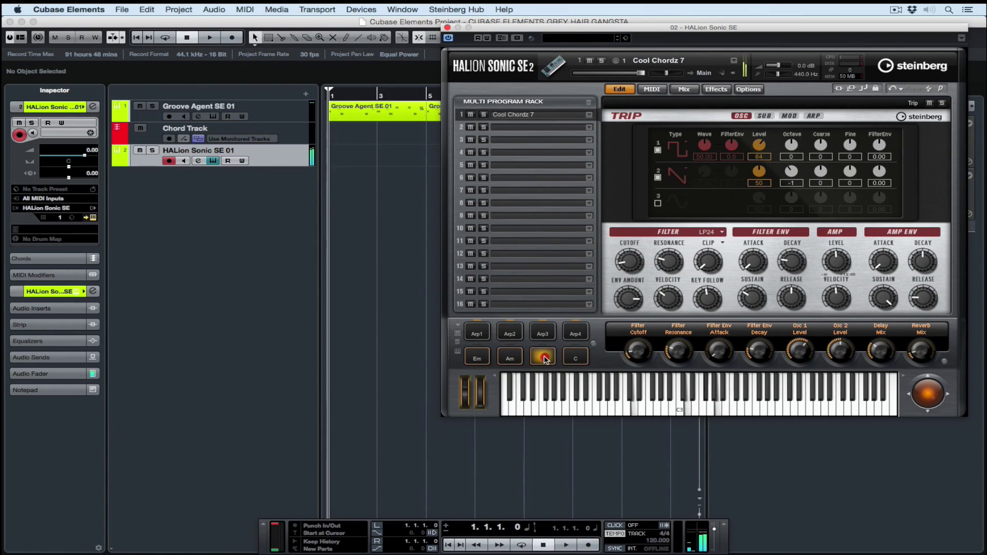
pyautogui.rightClick(545, 359)
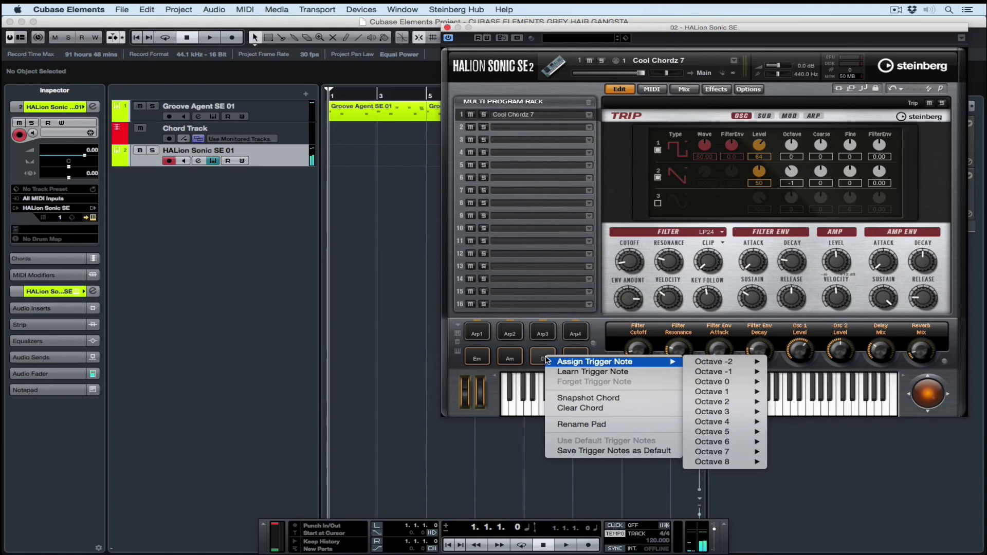
pyautogui.click(594, 399)
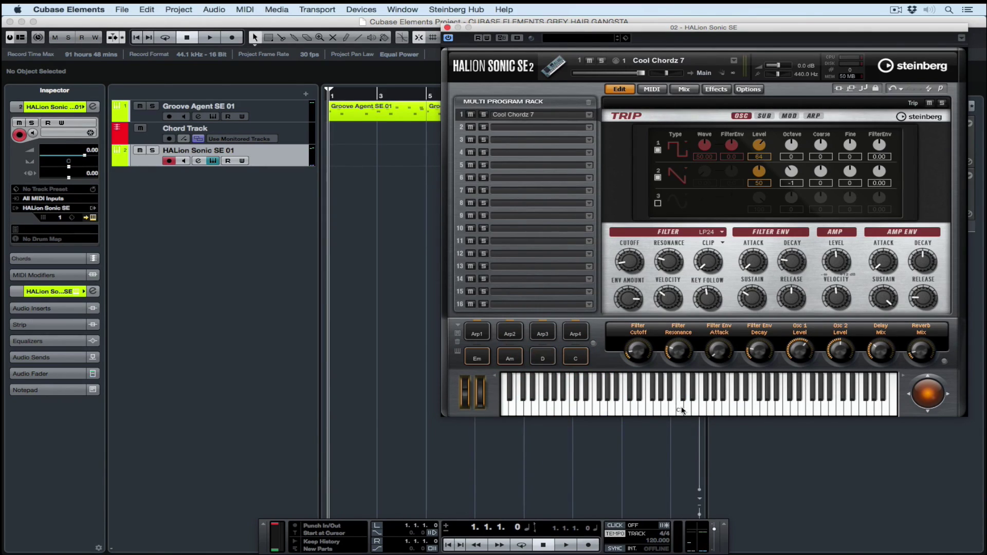
# - Play a chord on the virtual keyboard, trigger the D pad and rename it C MAJ
pyautogui.click(681, 409)
pyautogui.click(696, 407)
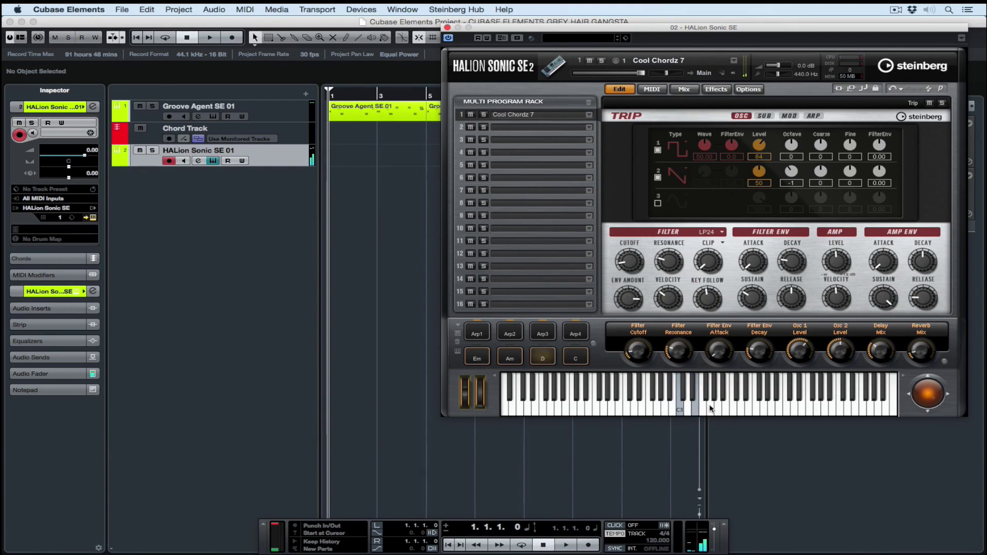
pyautogui.click(710, 409)
pyautogui.click(549, 356)
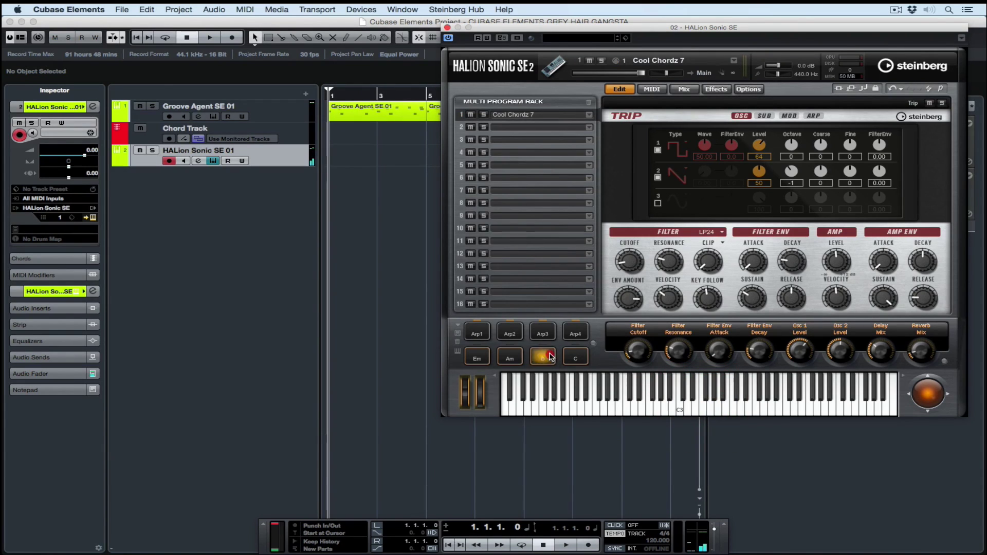
pyautogui.rightClick(545, 357)
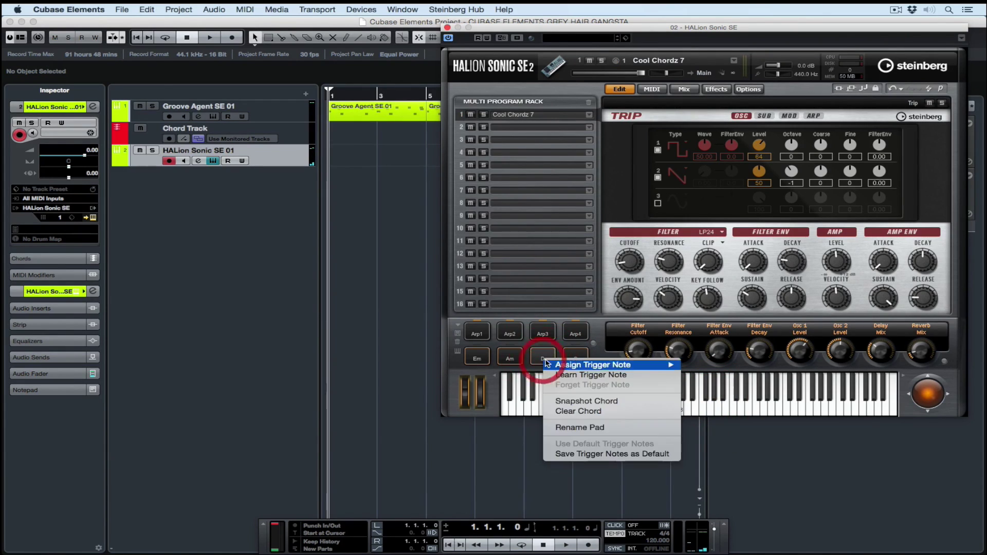
pyautogui.click(575, 427)
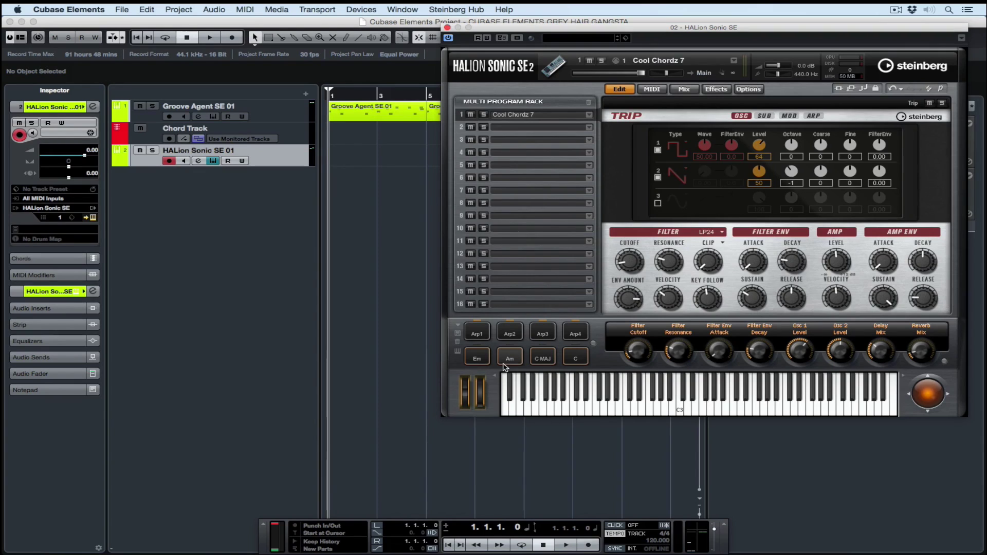
pyautogui.click(447, 26)
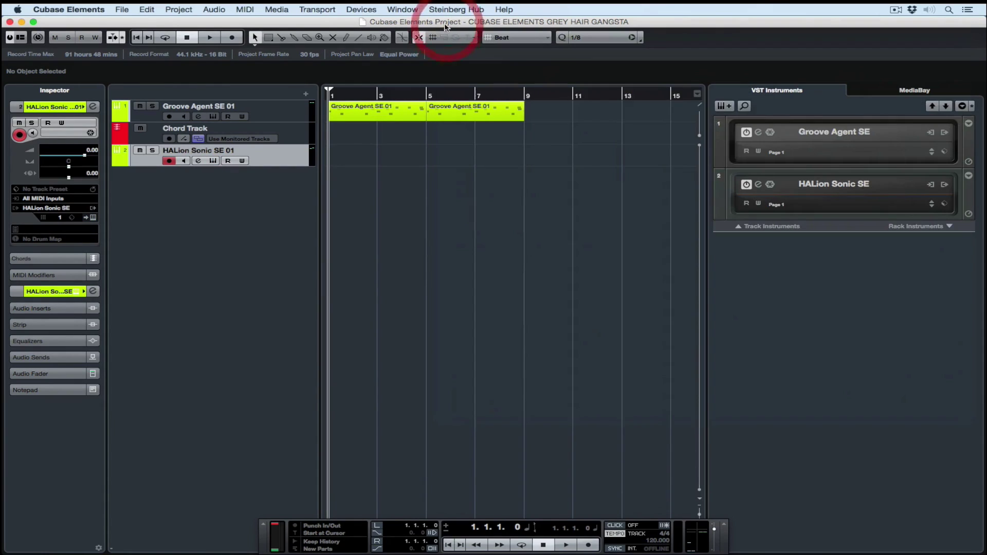
# - Select the Chord Track, switch to the Draw tool and add chord events at bars 1 and 2
pyautogui.click(301, 135)
pyautogui.rightClick(376, 149)
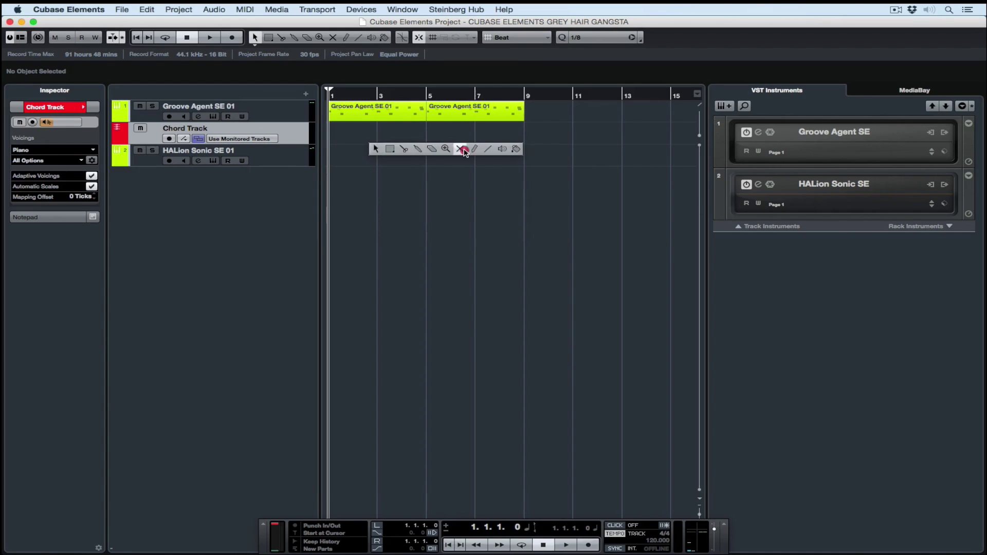
pyautogui.click(473, 149)
pyautogui.press('h')
pyautogui.press('h')
pyautogui.press('h')
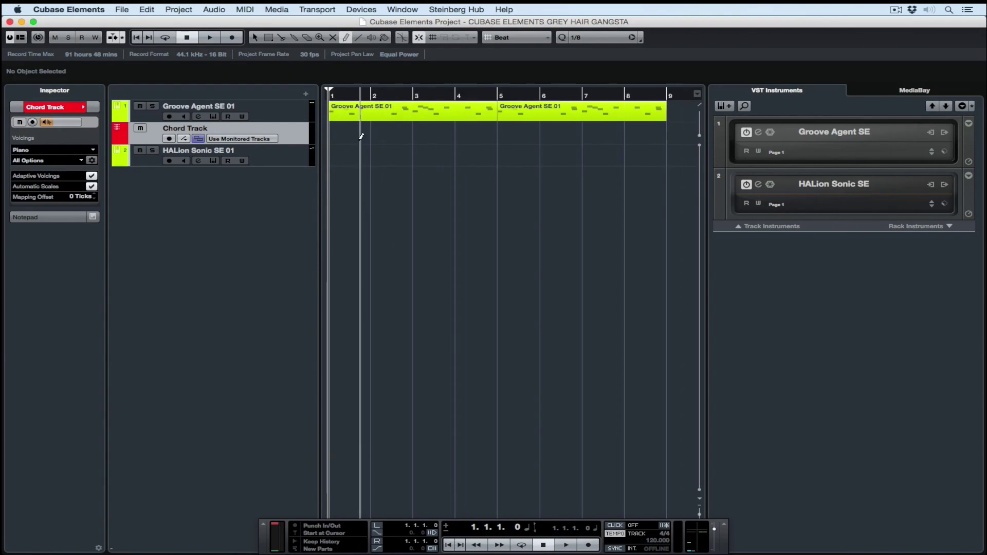
pyautogui.click(334, 128)
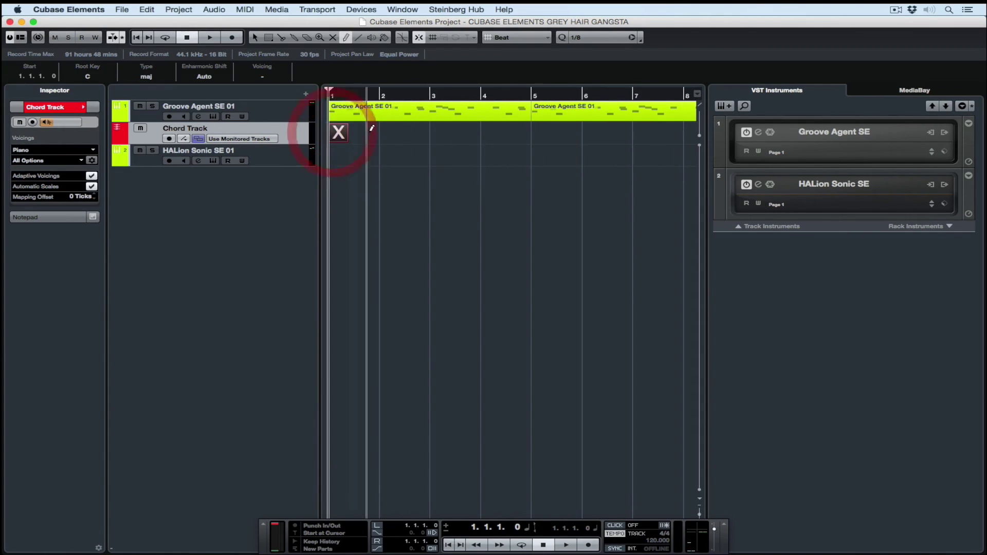
pyautogui.click(386, 128)
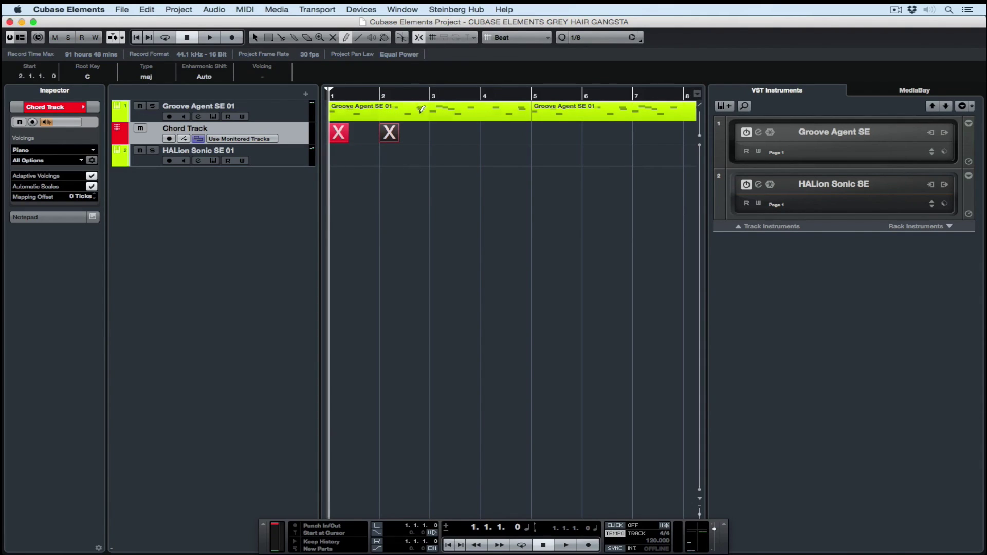
# - Add chord events at bar 2 beat 3, bar 3, bar 4 and bar 4 beat 3, then restore Object Selection
pyautogui.press('h')
pyautogui.press('h')
pyautogui.press('h')
pyautogui.click(467, 131)
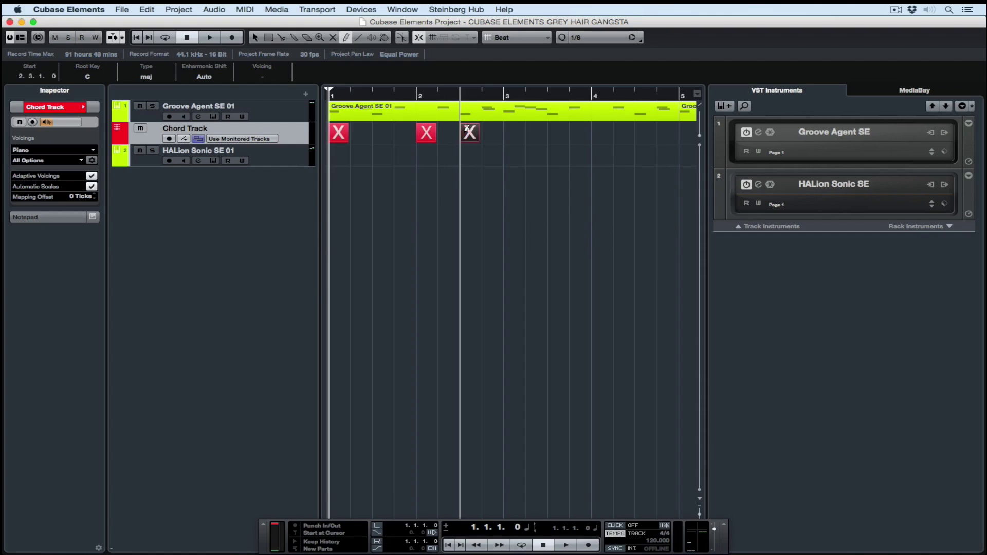
pyautogui.click(509, 130)
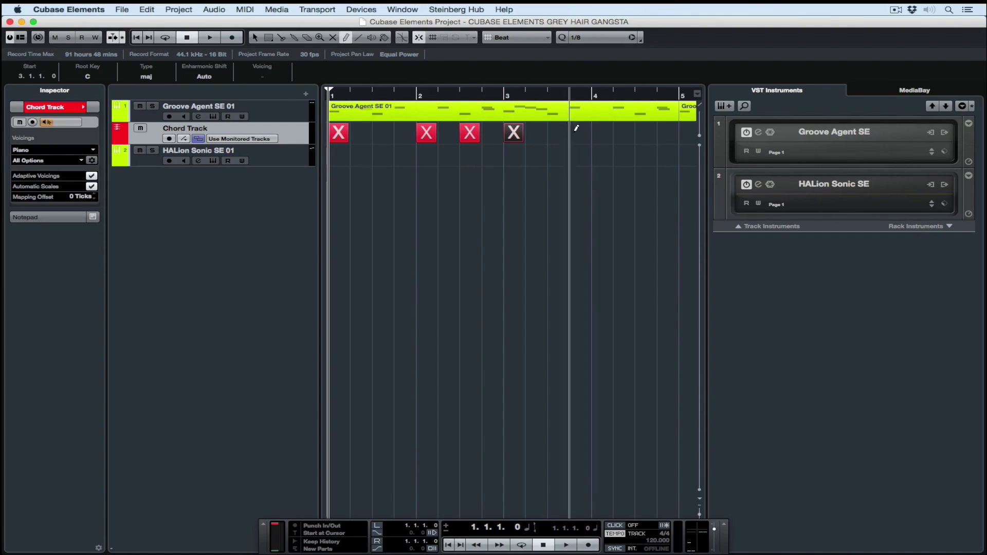
pyautogui.click(602, 131)
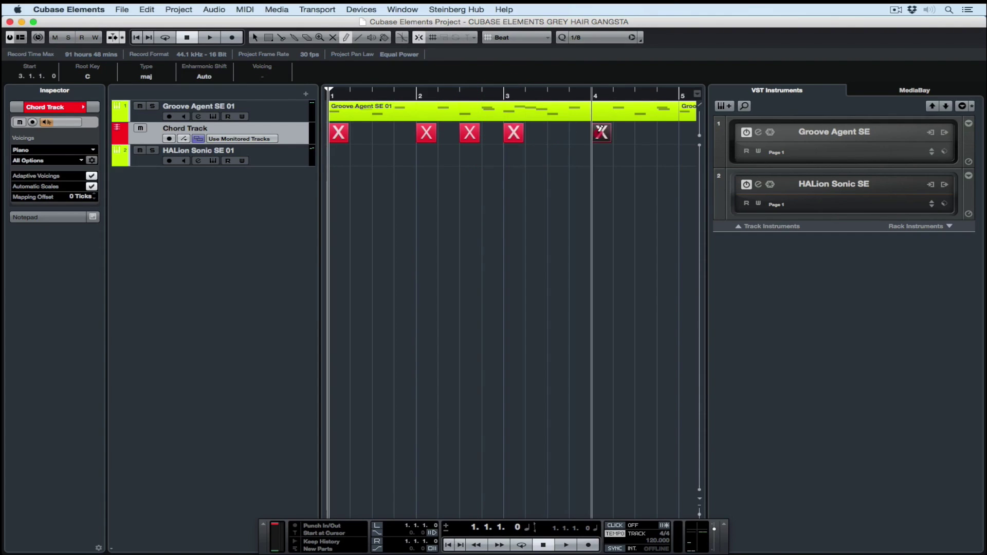
pyautogui.click(643, 131)
pyautogui.rightClick(594, 164)
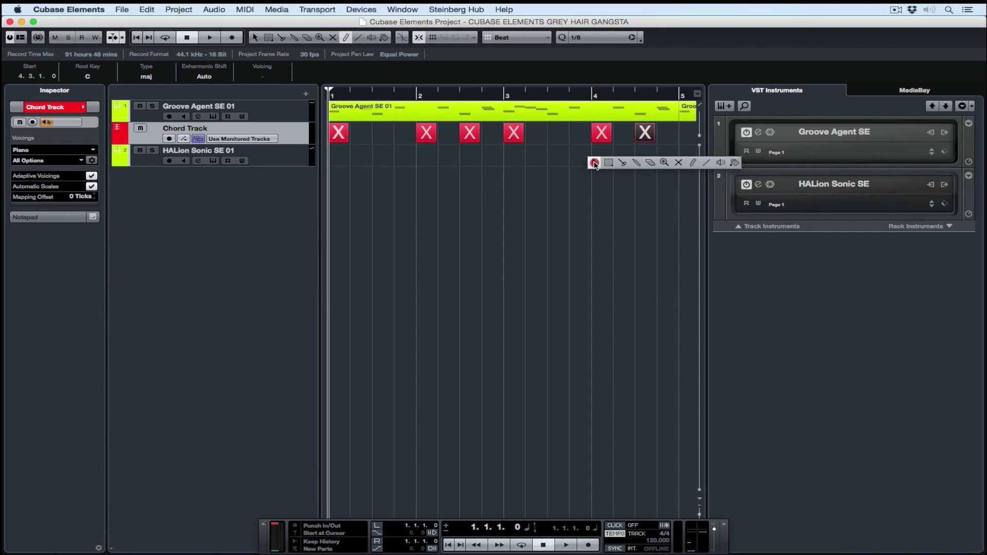
pyautogui.click(594, 166)
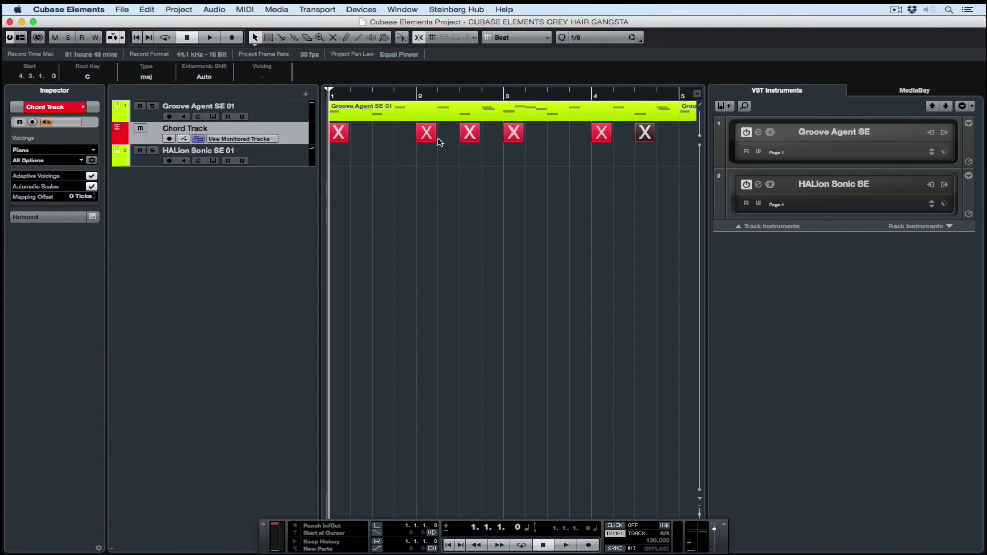
# - Make the Chord Track follow HALion Sonic SE 01 and set the first chord event to C major
pyautogui.click(263, 139)
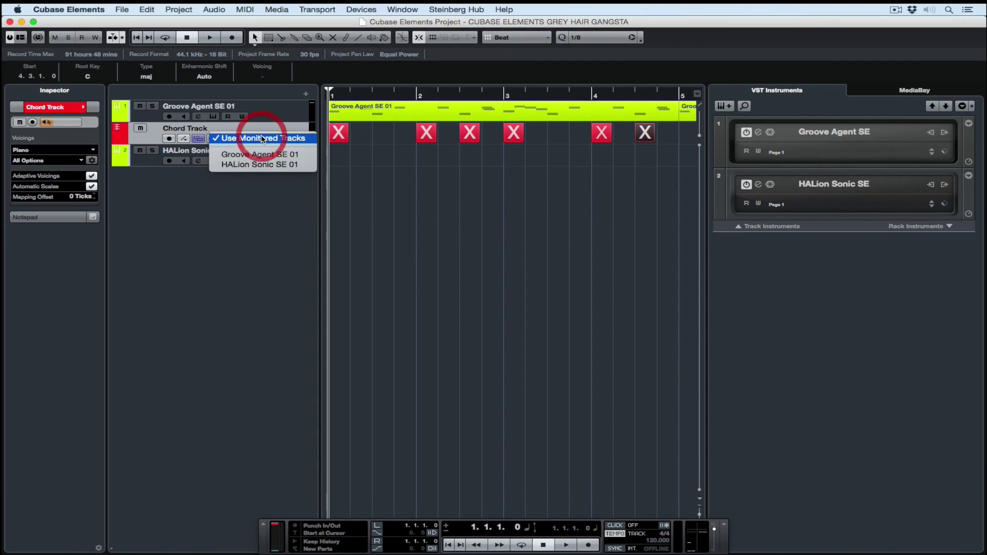
pyautogui.click(260, 164)
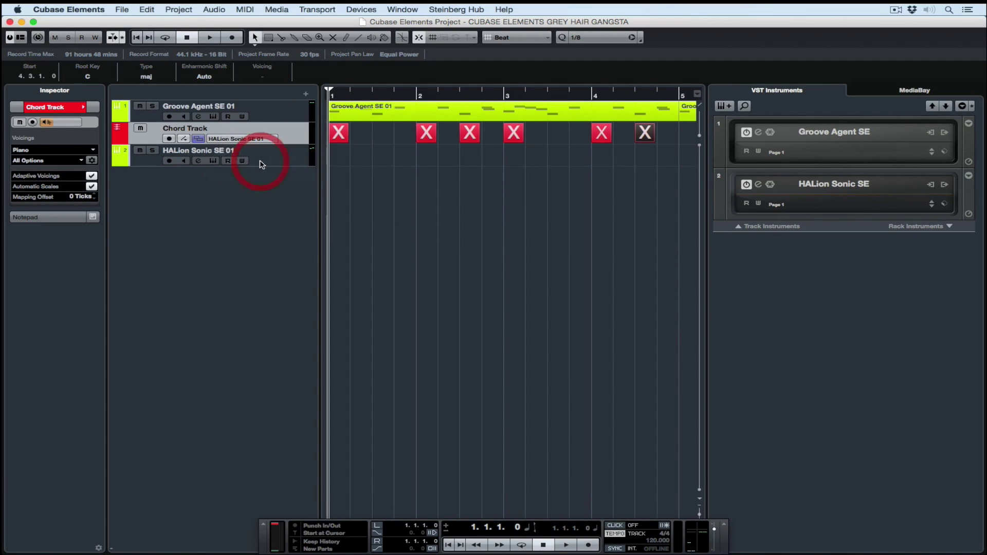
pyautogui.doubleClick(339, 134)
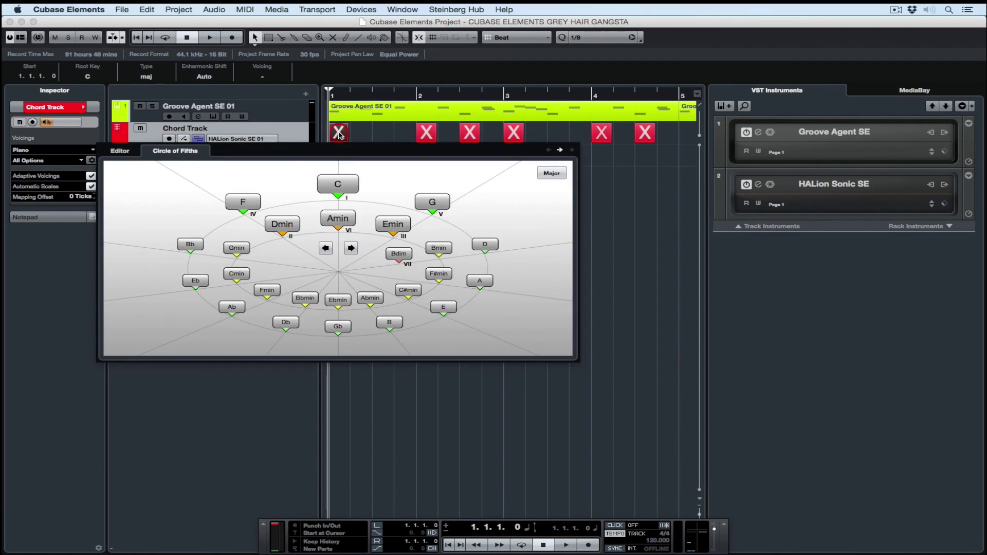
pyautogui.click(334, 183)
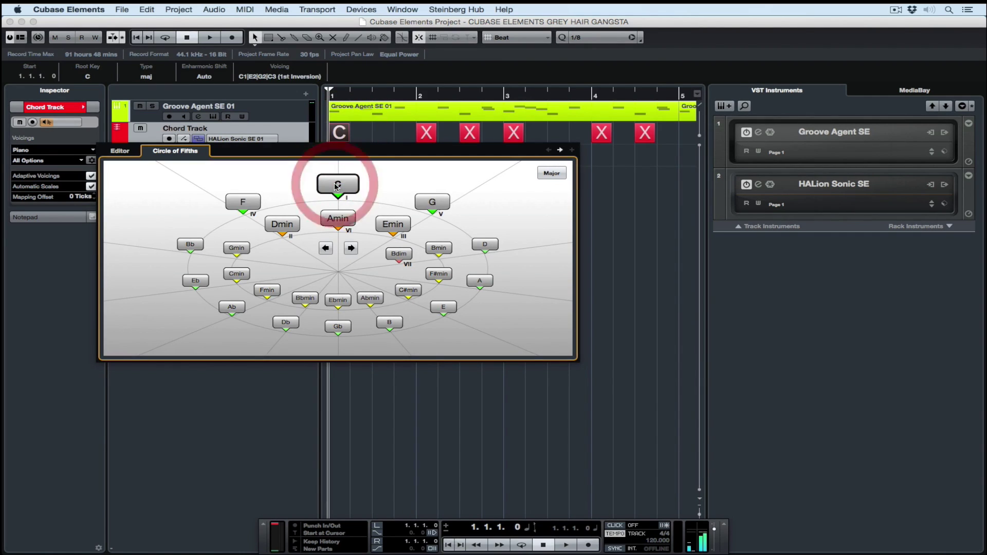
# - Audition Dmin, F, Amin, Emin, G, D, A and Dmin on the first chord, then show the root and type lists
pyautogui.click(289, 225)
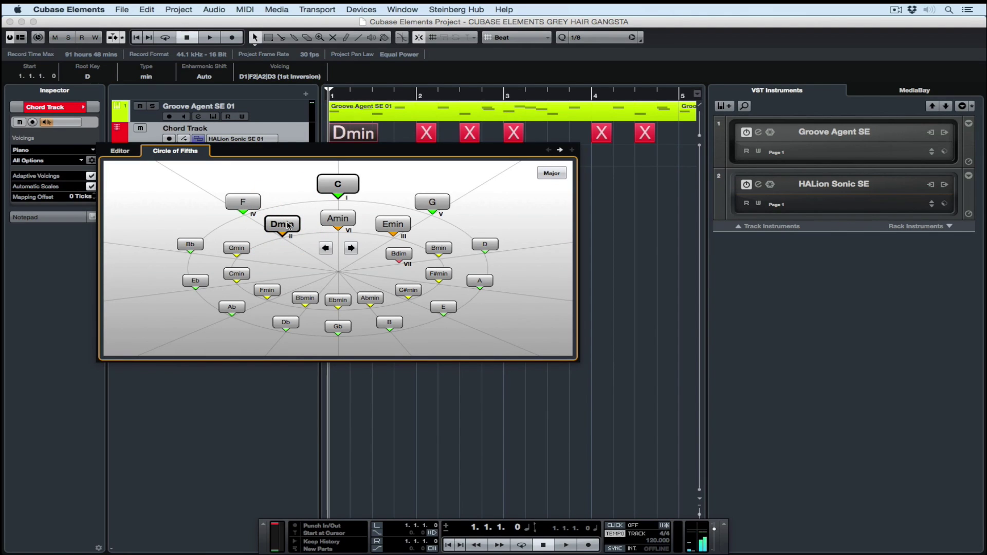
pyautogui.click(244, 204)
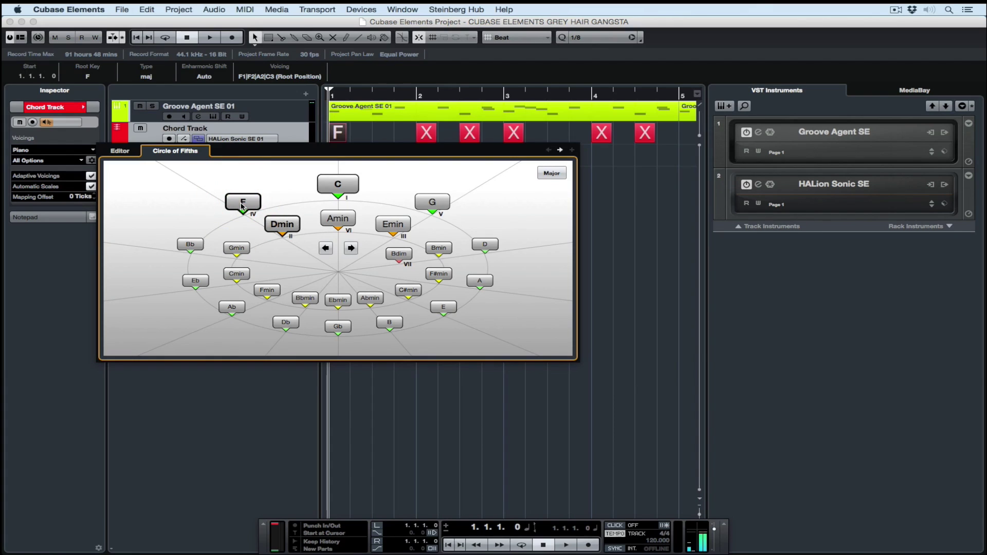
pyautogui.click(333, 222)
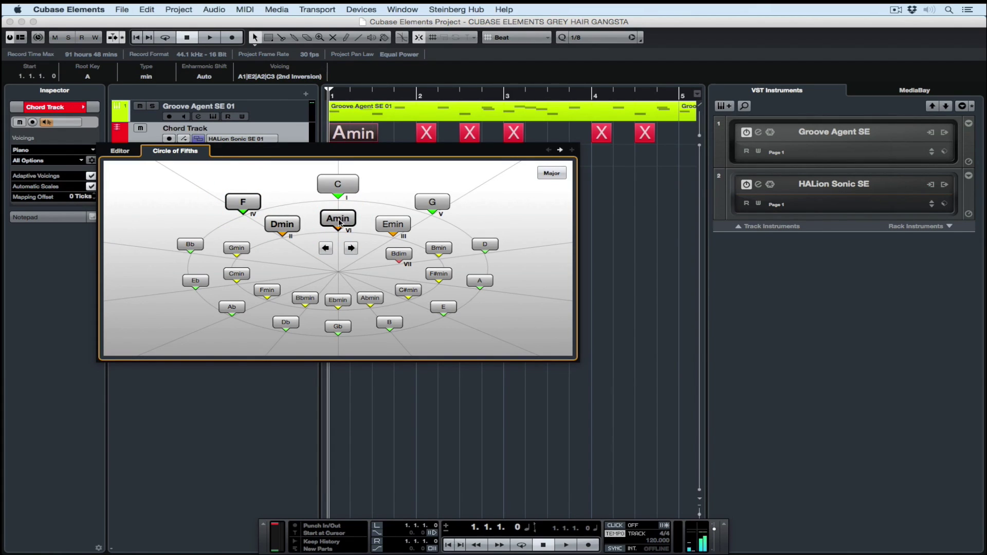
pyautogui.click(395, 228)
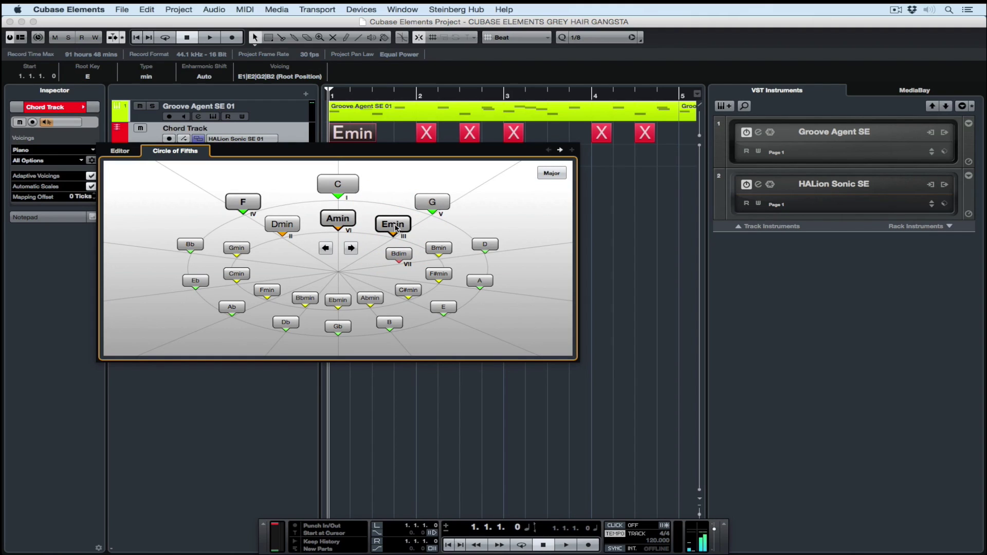
pyautogui.click(431, 204)
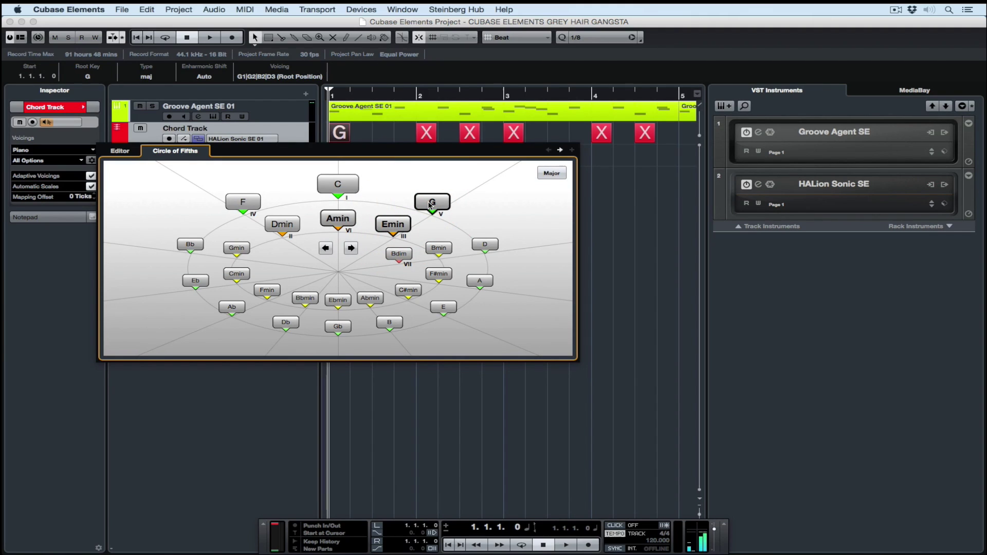
pyautogui.click(481, 245)
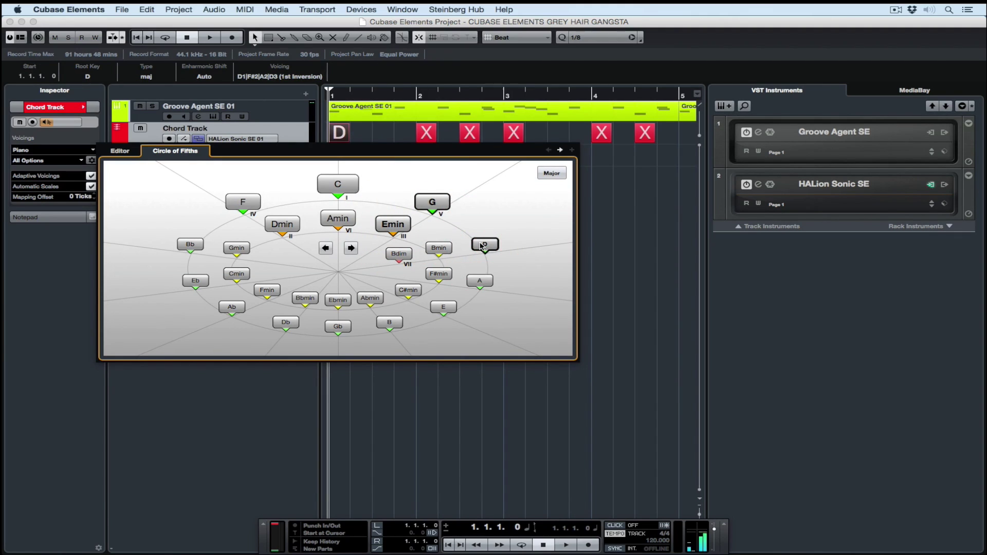
pyautogui.click(484, 279)
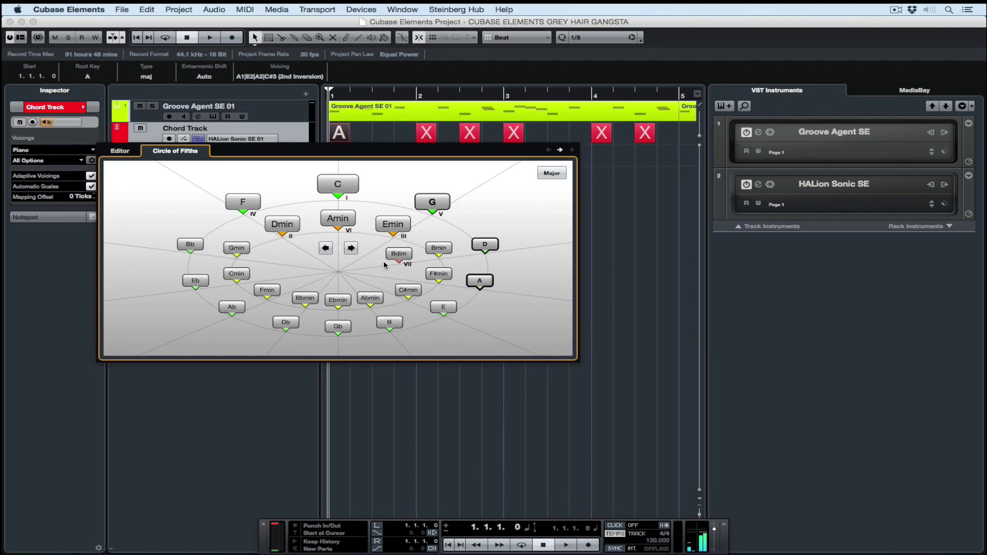
pyautogui.click(291, 229)
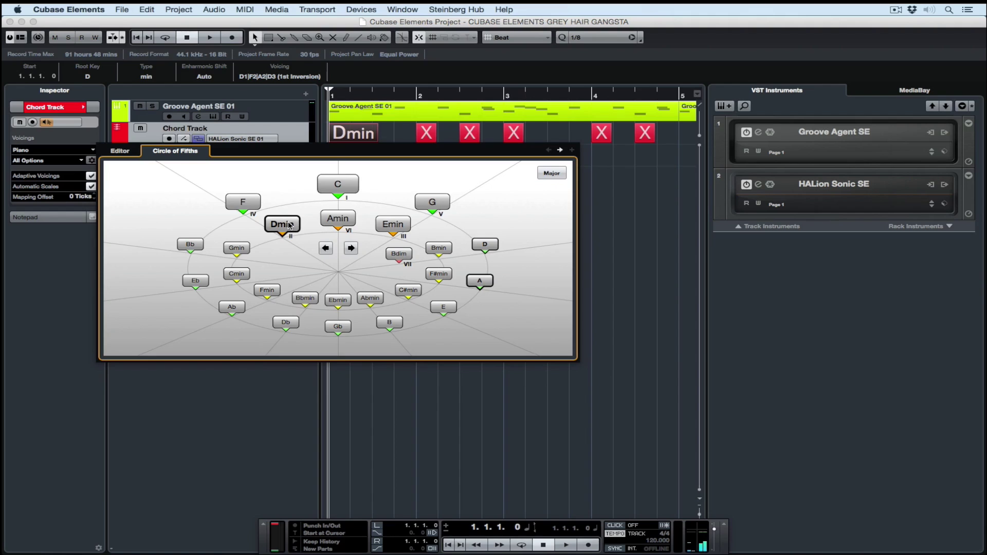
pyautogui.click(124, 151)
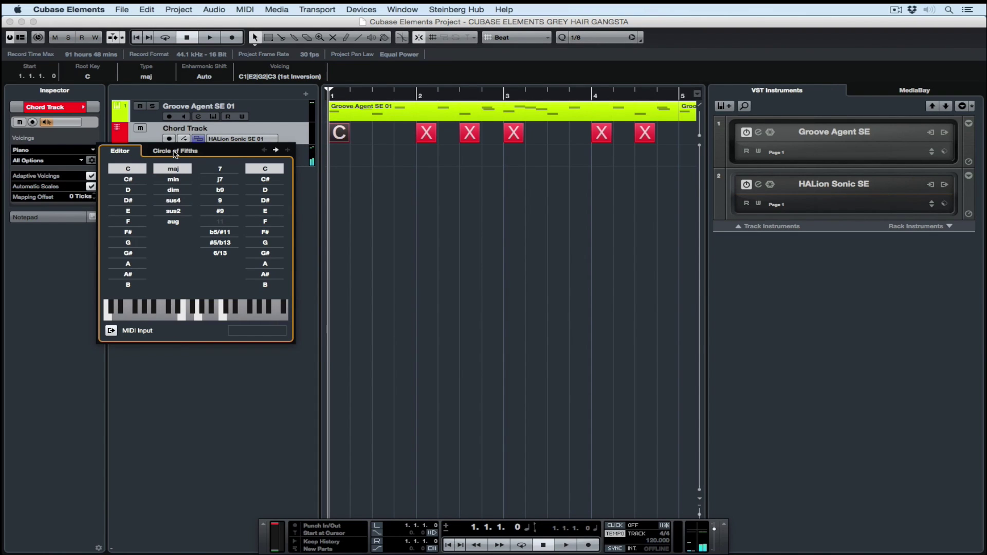
# - Assign Dmin, Dmin, F, C, C and Amin to the six chord events via the Circle of Fifths
pyautogui.click(174, 152)
pyautogui.click(276, 224)
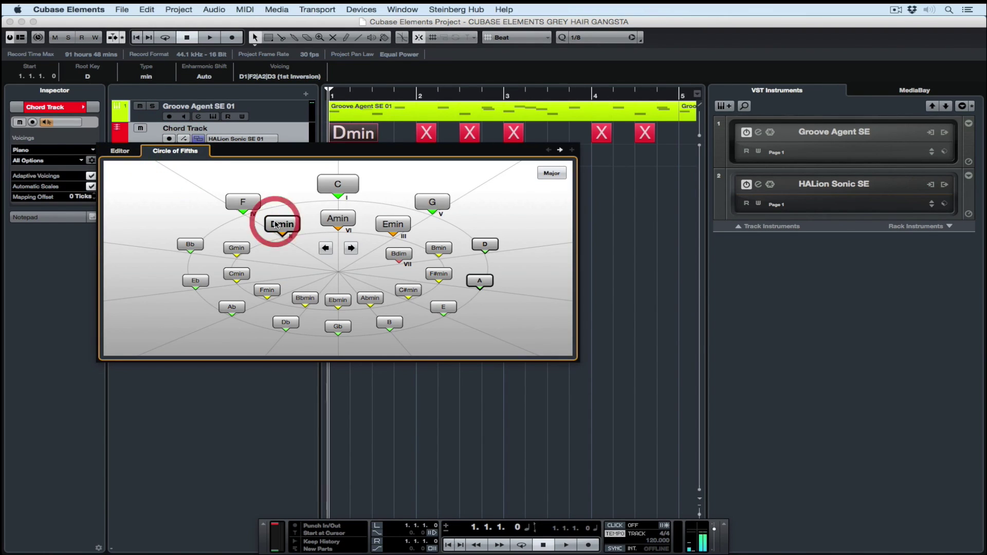
pyautogui.press('Right')
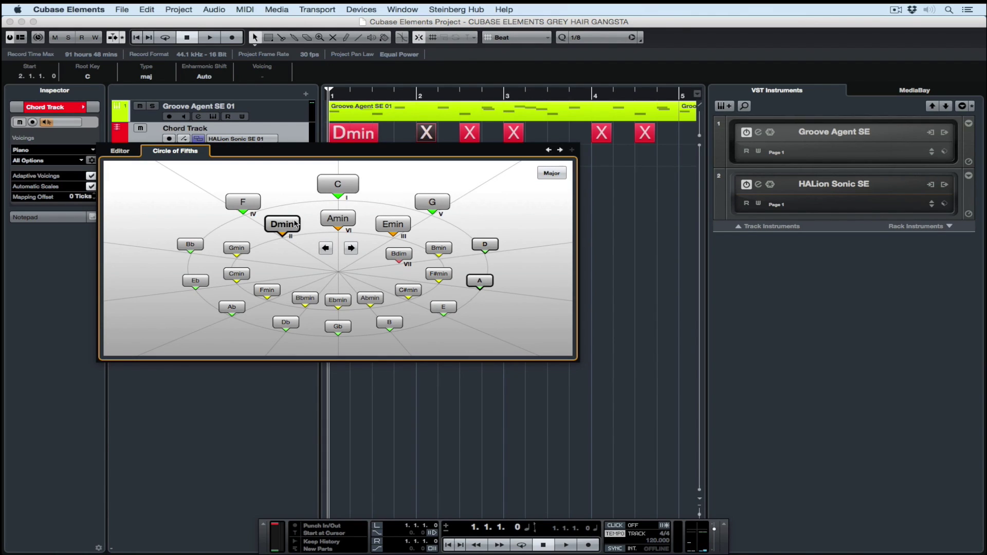
pyautogui.click(296, 222)
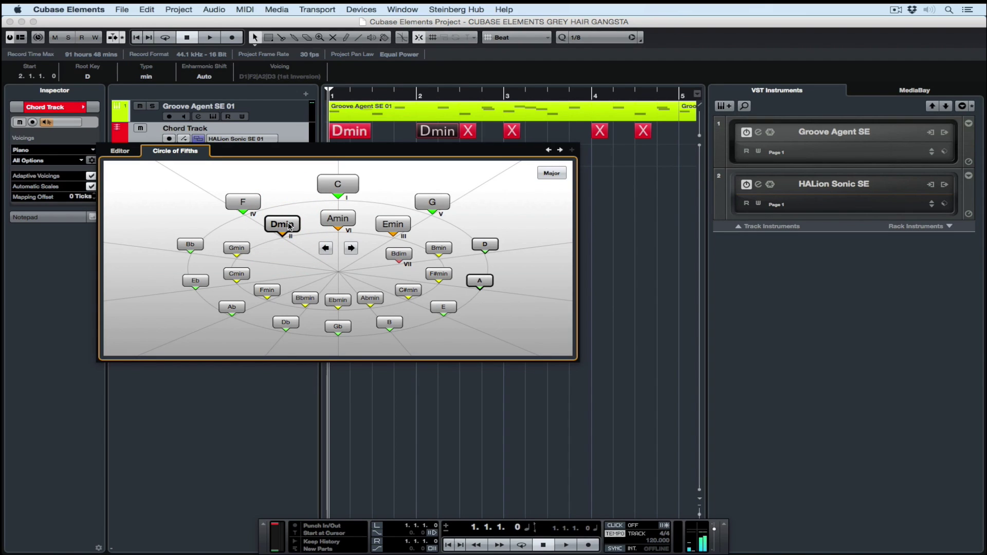
pyautogui.press('Right')
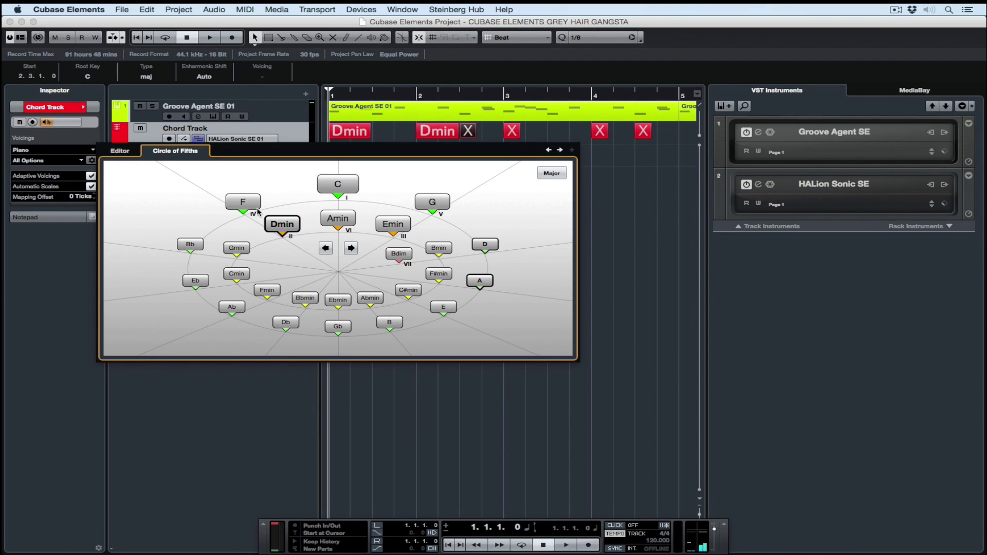
pyautogui.click(243, 203)
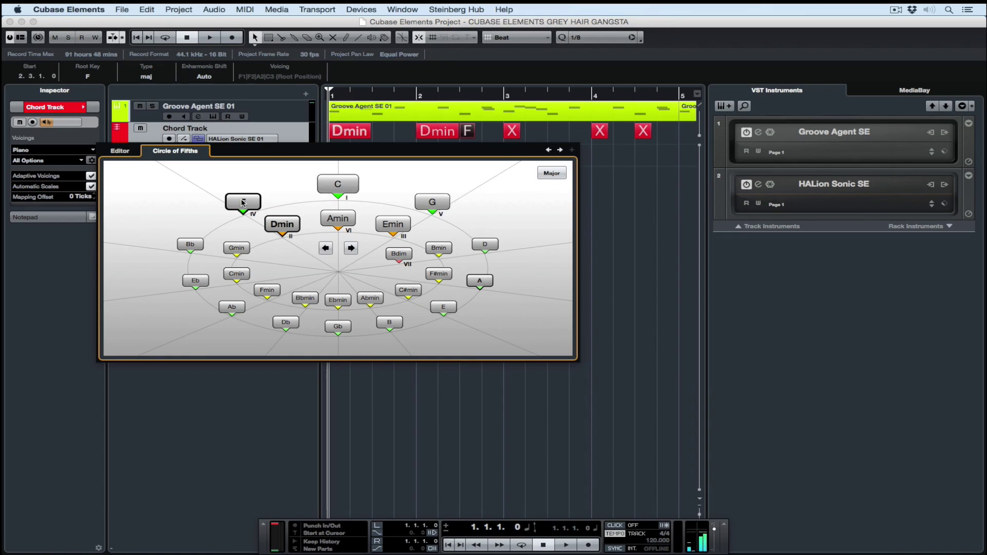
pyautogui.press('Right')
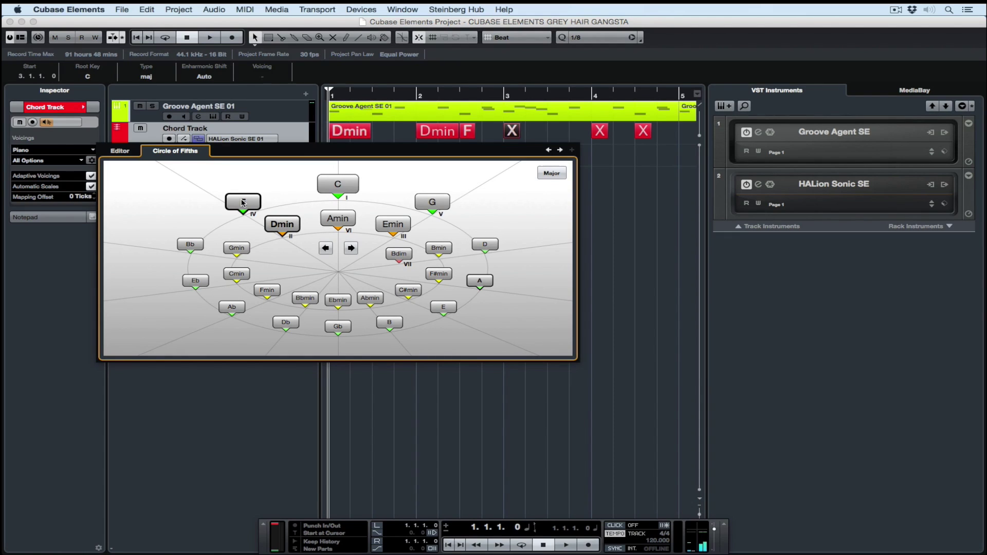
pyautogui.click(329, 194)
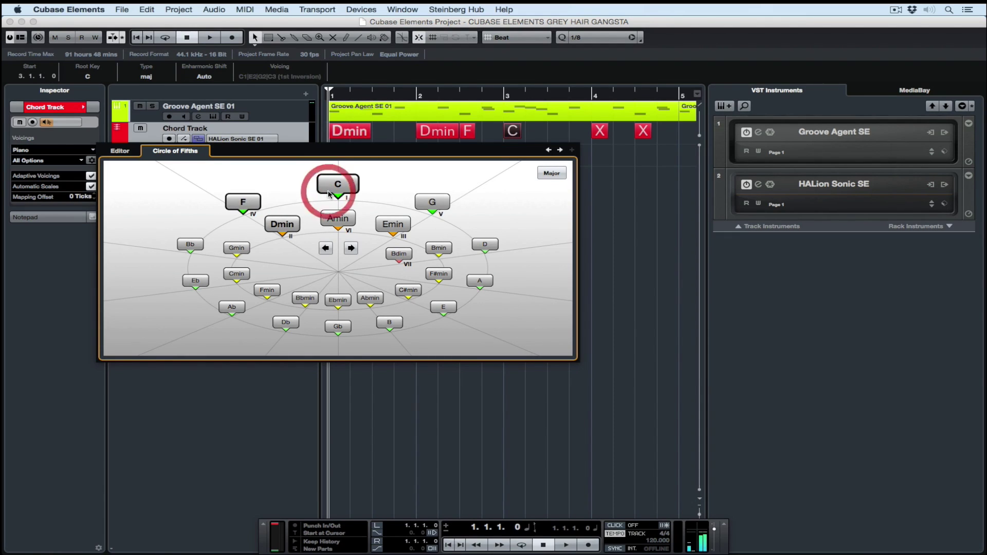
pyautogui.press('Right')
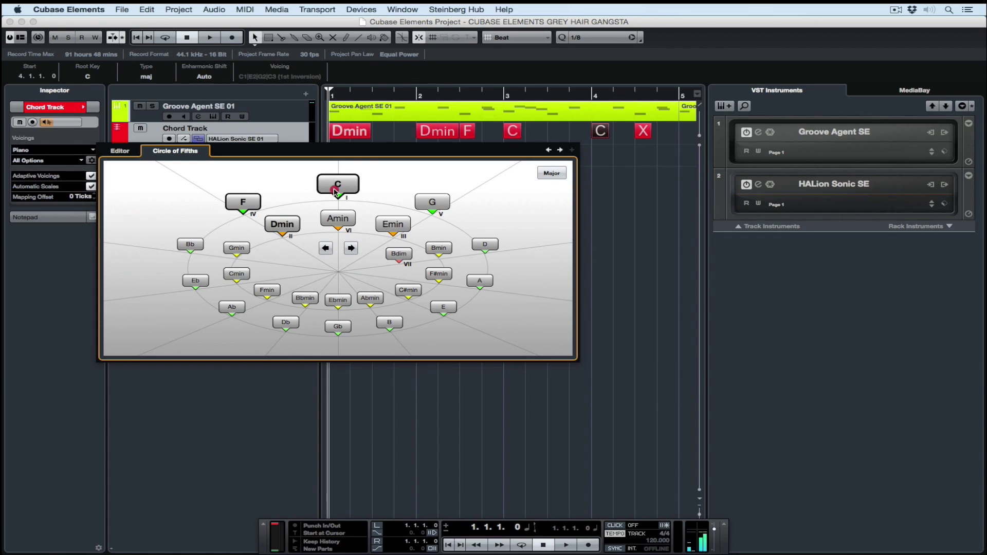
pyautogui.click(333, 191)
pyautogui.press('Right')
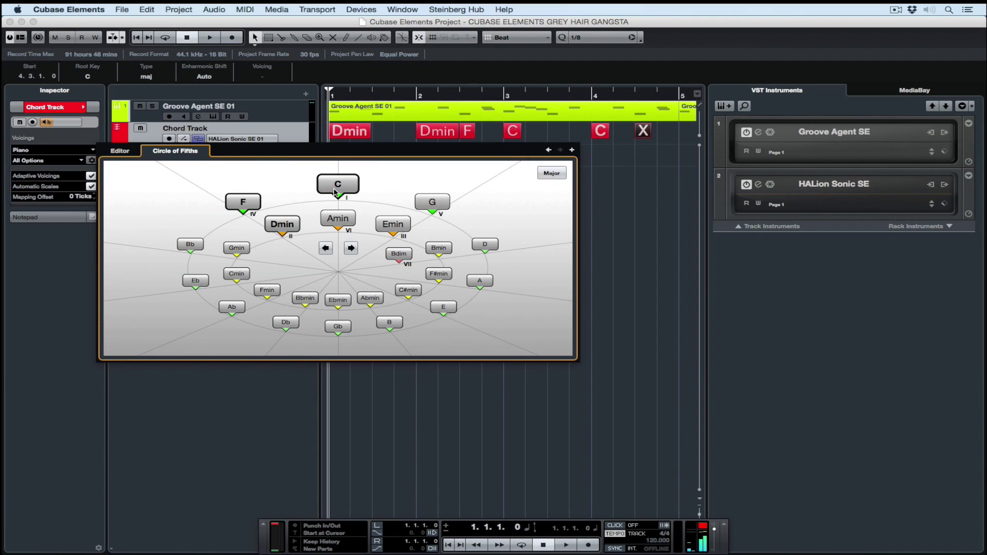
pyautogui.click(336, 220)
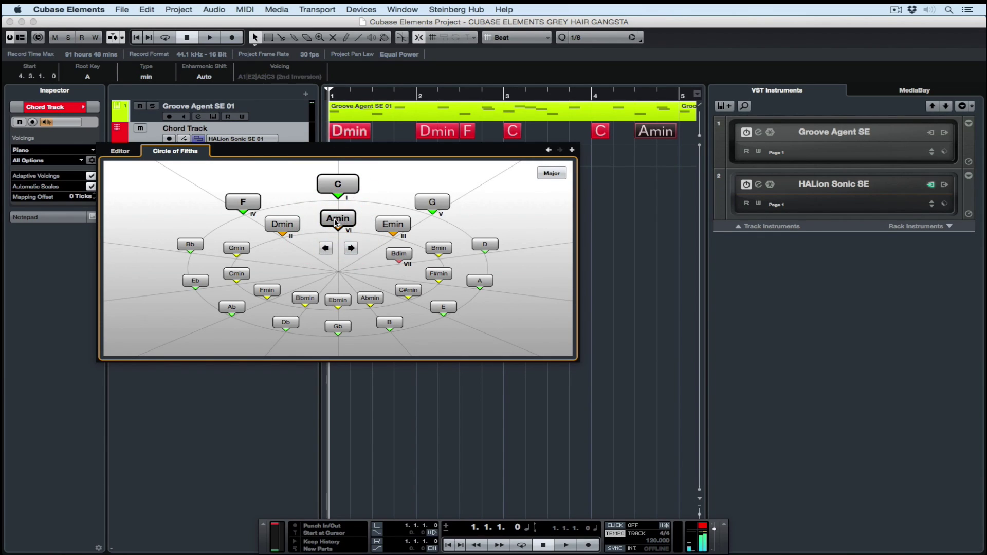
# - Play the progression, repeat the chord events across bars 1–8, zoom out and play again
pyautogui.press('space')
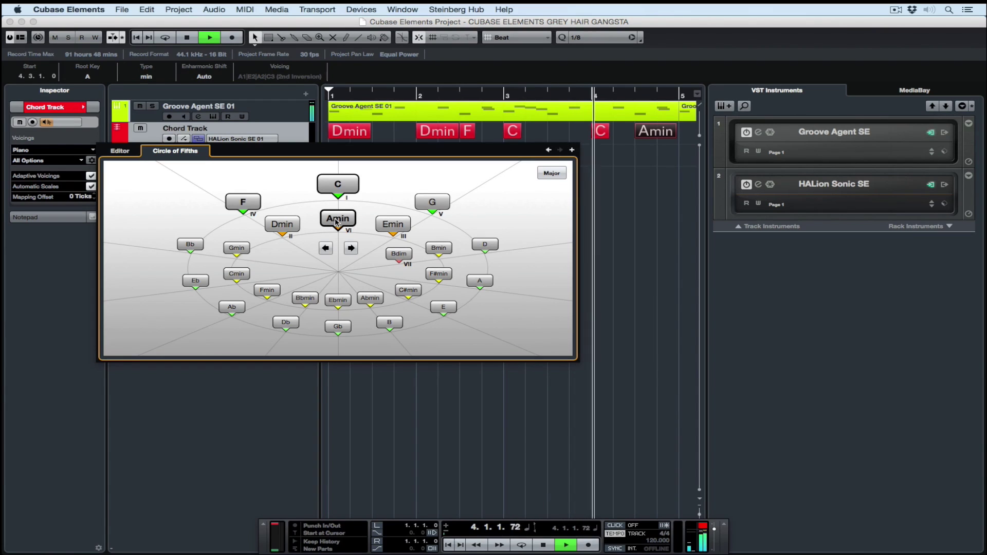
pyautogui.press('space')
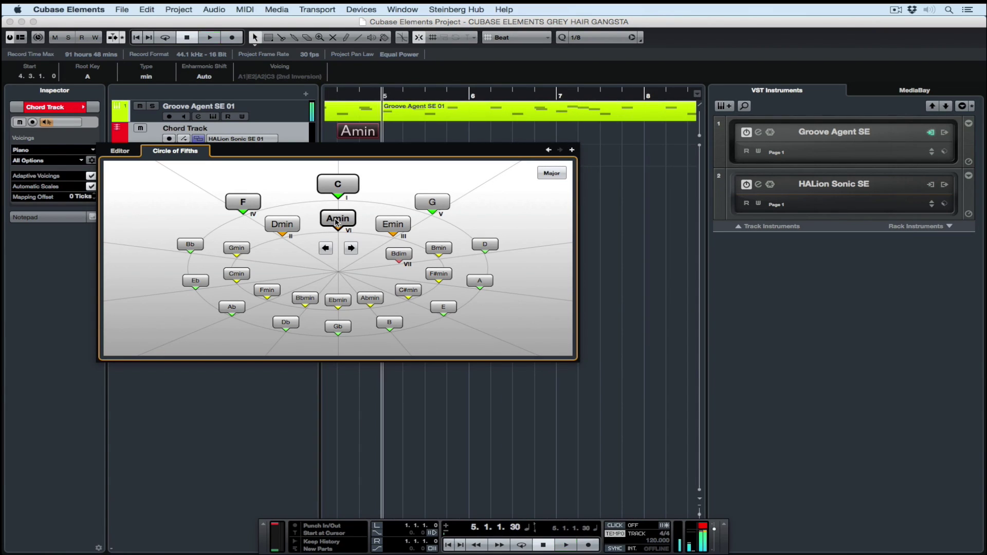
pyautogui.press(',')
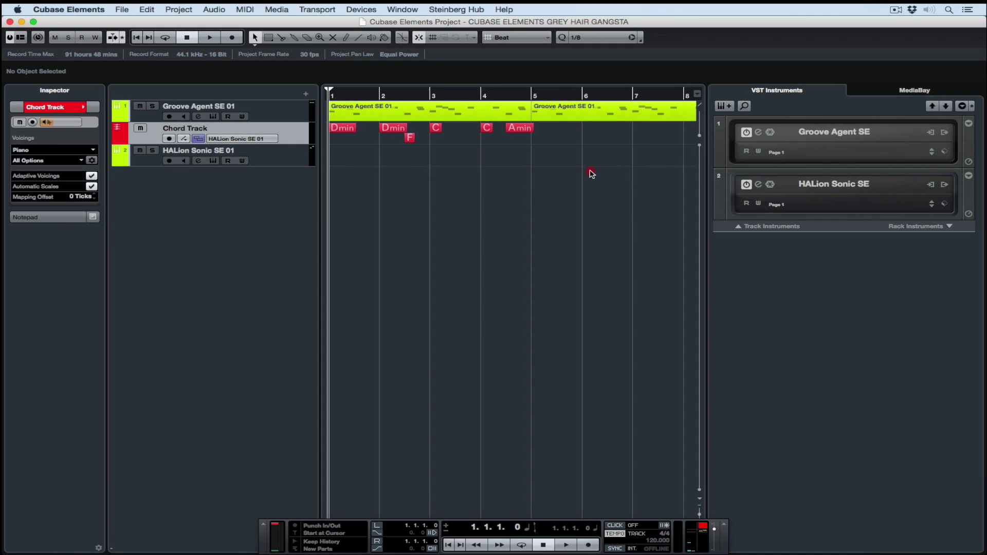
pyautogui.moveTo(591, 171); pyautogui.dragTo(545, 136)
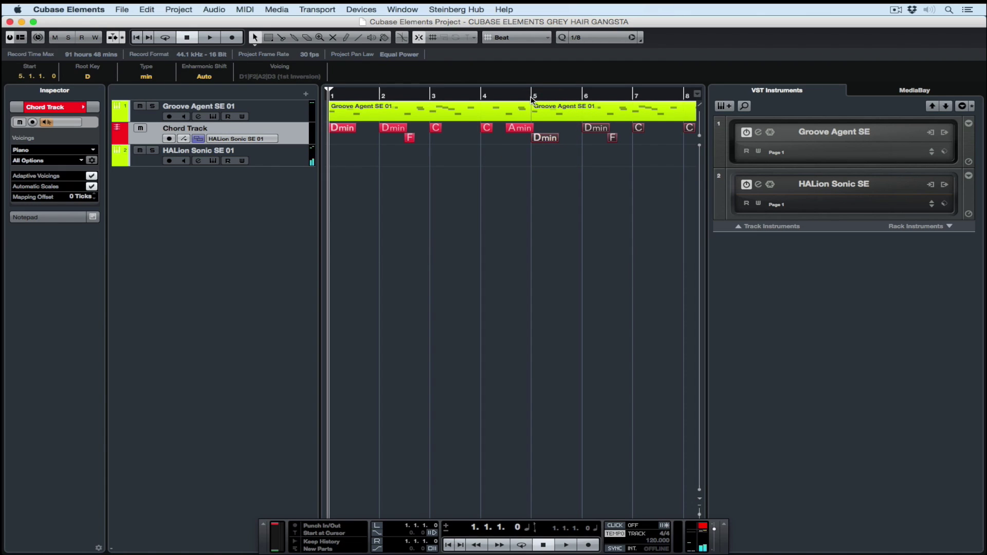
pyautogui.press('g')
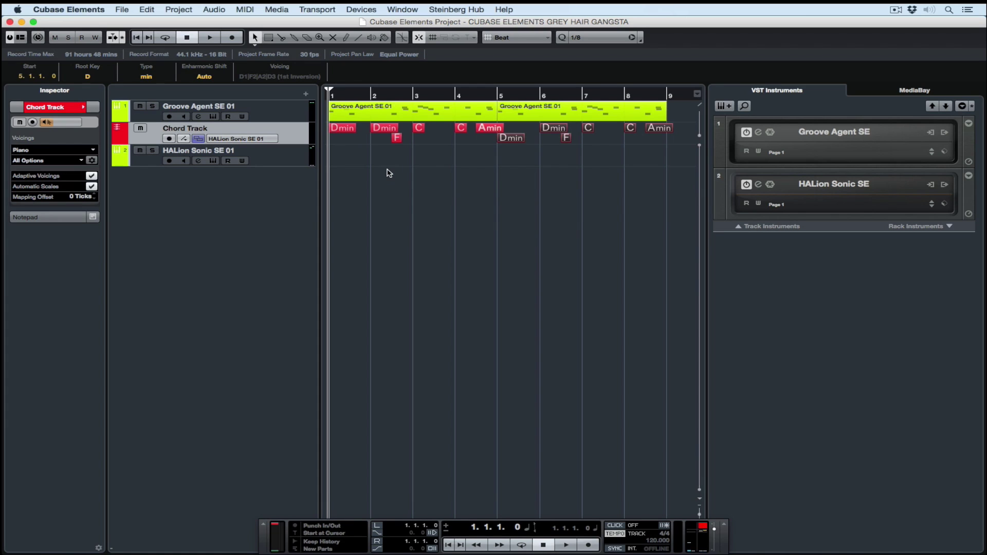
pyautogui.press('space')
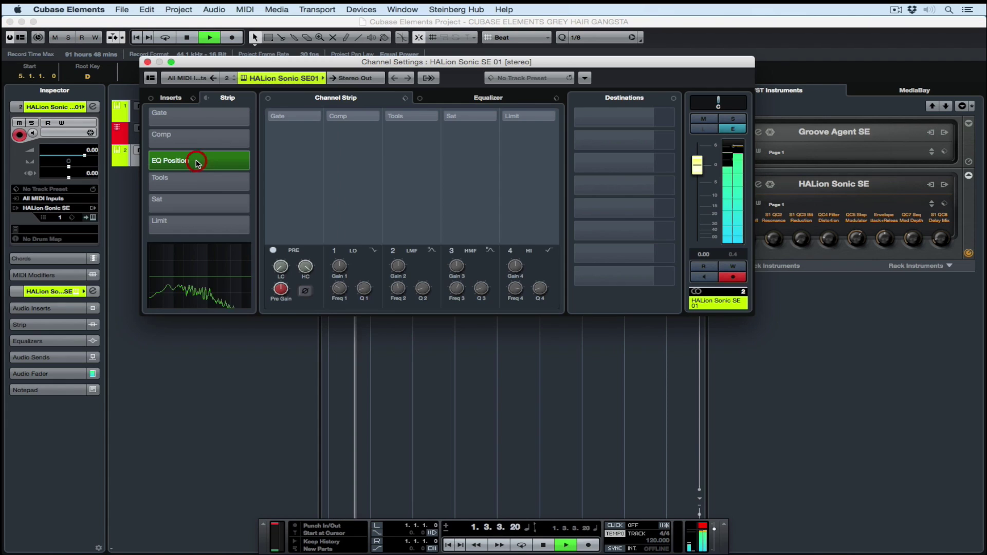
pyautogui.click(198, 160)
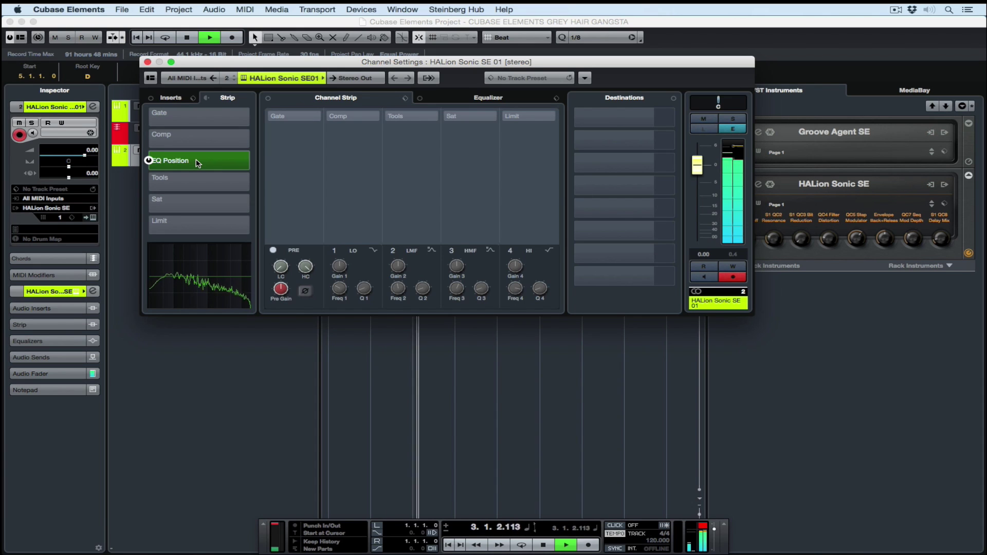
# - Stop playback and search the HALion channel strip presets for synth
pyautogui.press('space')
pyautogui.click(406, 98)
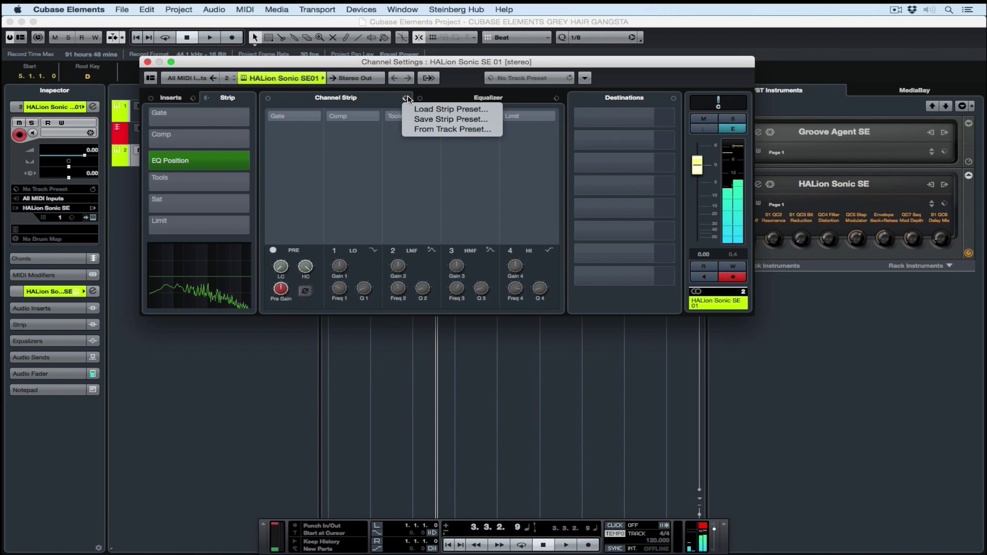
pyautogui.click(415, 109)
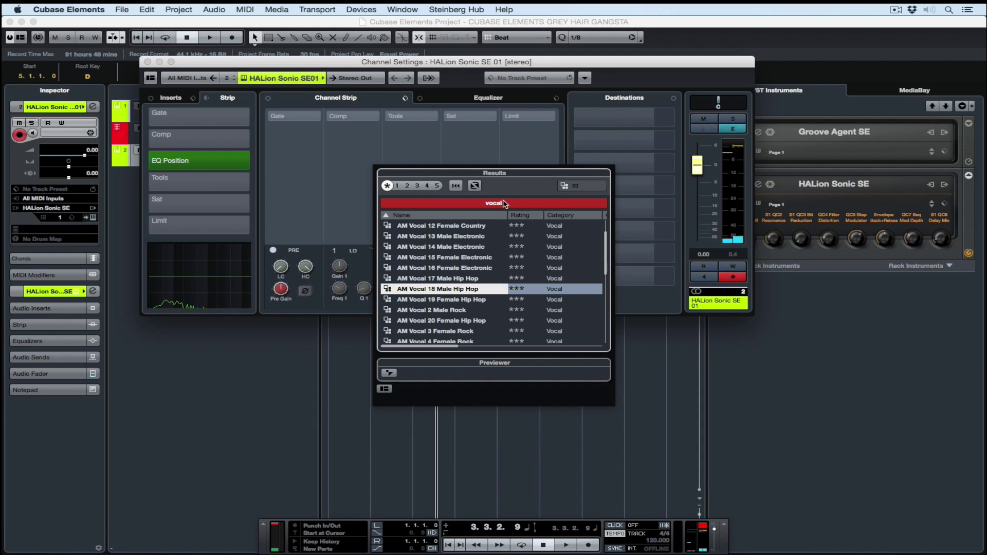
pyautogui.click(504, 204)
pyautogui.write('synth')
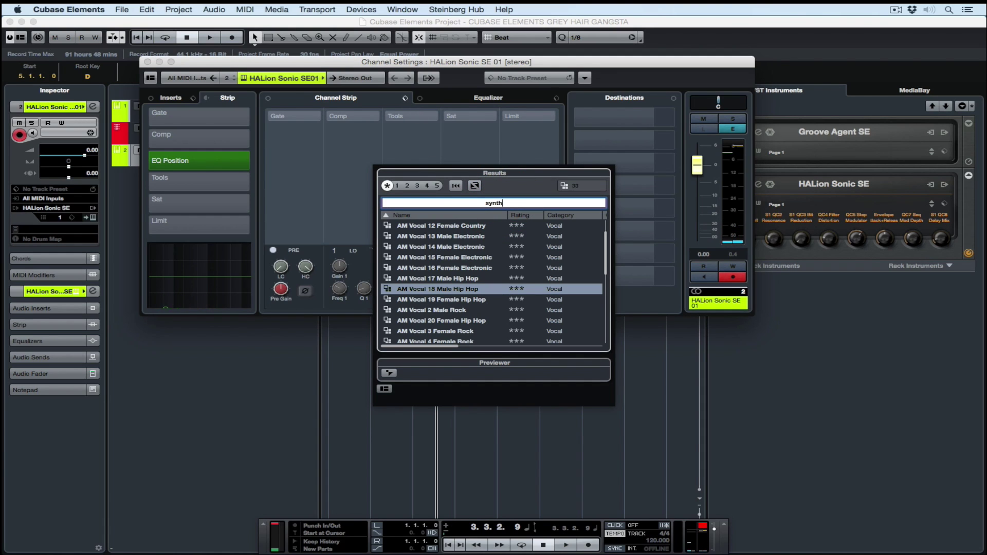
pyautogui.press('Return')
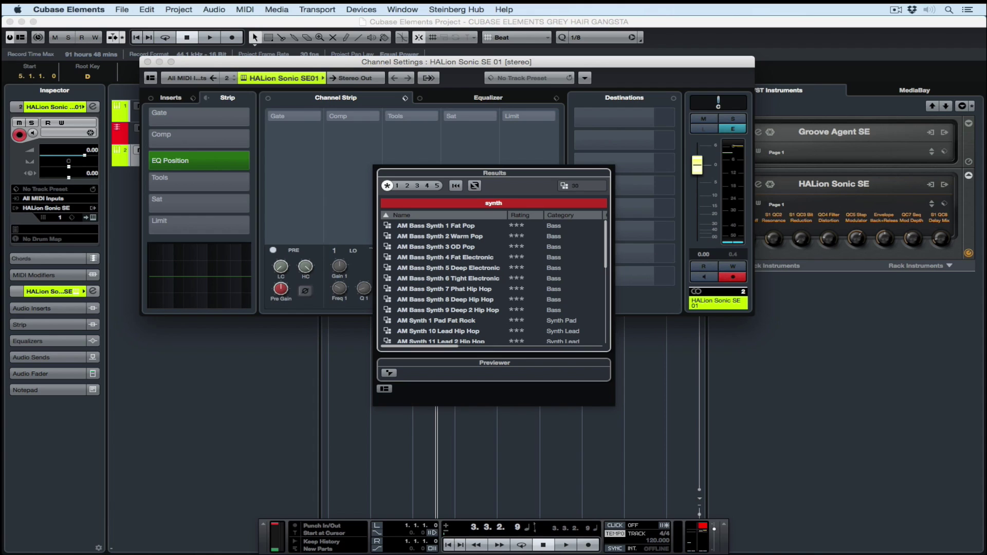
pyautogui.scroll(-5, 476, 265)
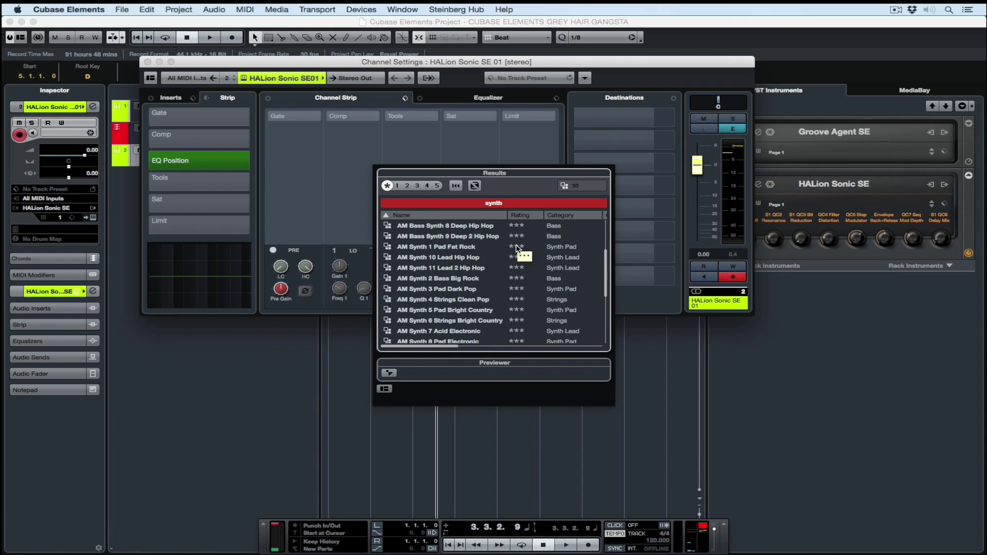
pyautogui.scroll(-3, 487, 258)
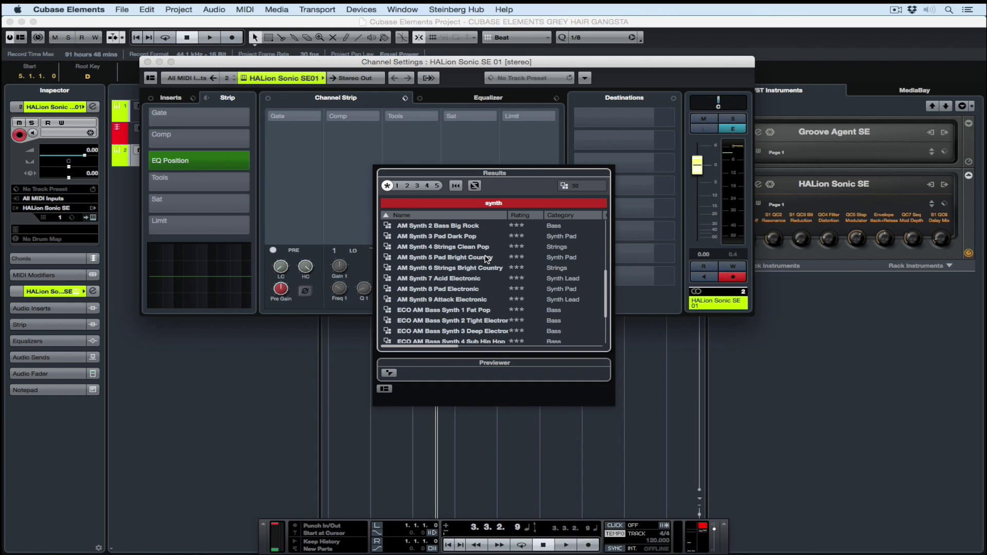
# - Load AM Synth 9 Attack Electronic onto the strip, expand the Equalizer and close Channel Settings
pyautogui.click(451, 302)
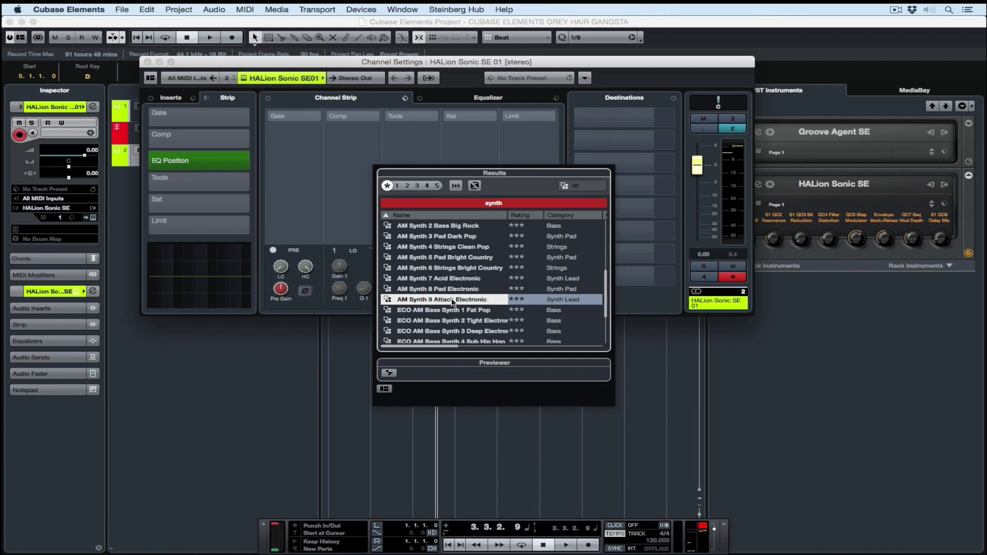
pyautogui.press('space')
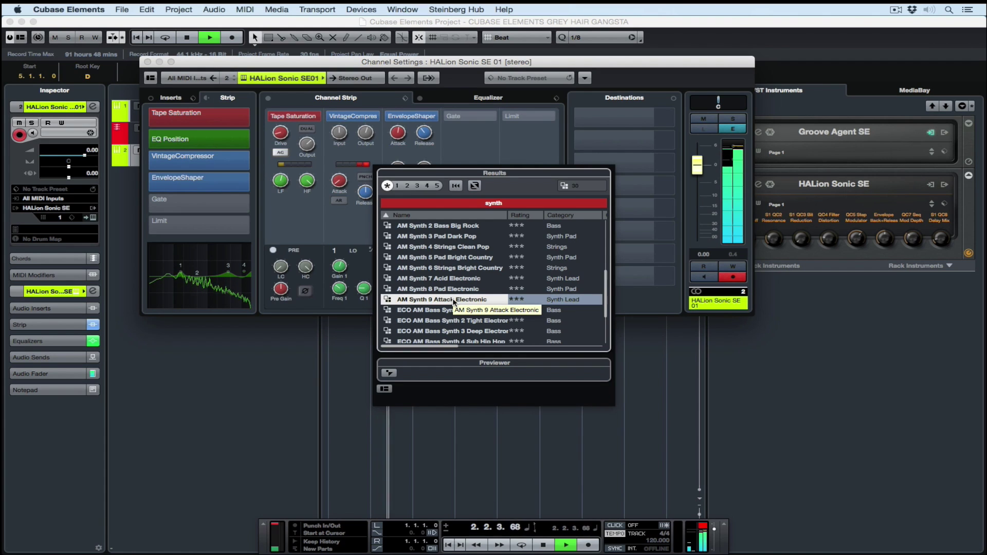
pyautogui.click(467, 98)
pyautogui.click(470, 99)
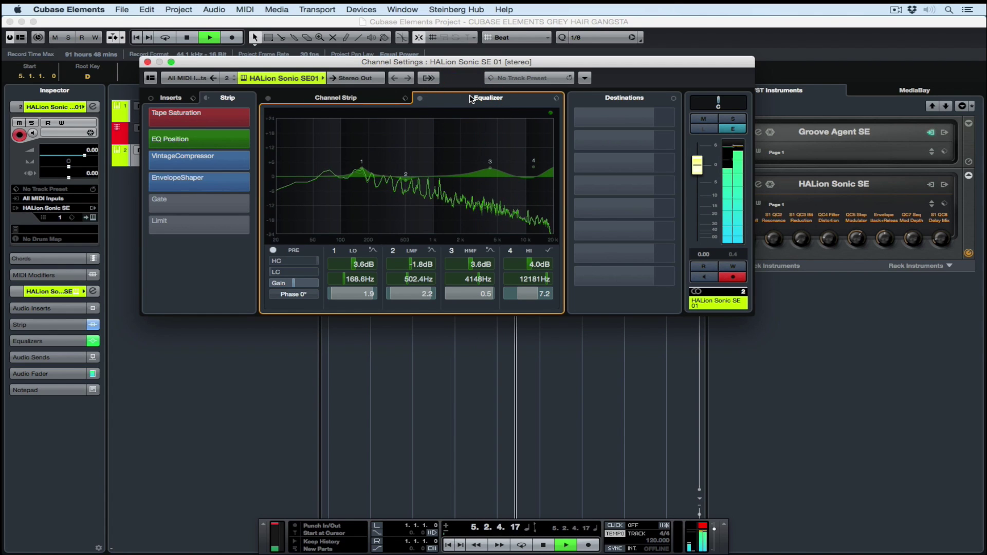
pyautogui.press('space')
pyautogui.press('e')
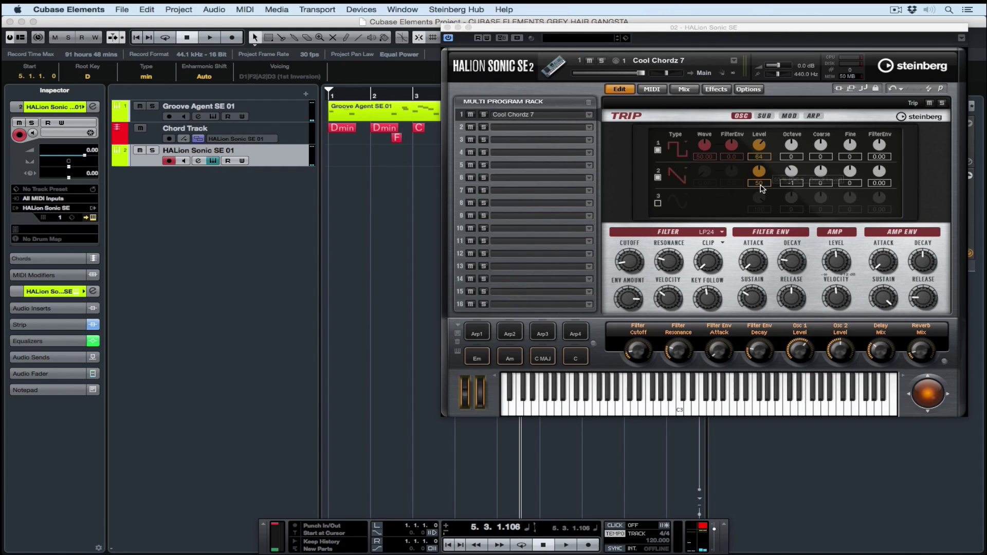
# - Raise the filter resonance, delay mix and reverb mix on Cool Chordz 7 during playback, then close HALion
pyautogui.press('space')
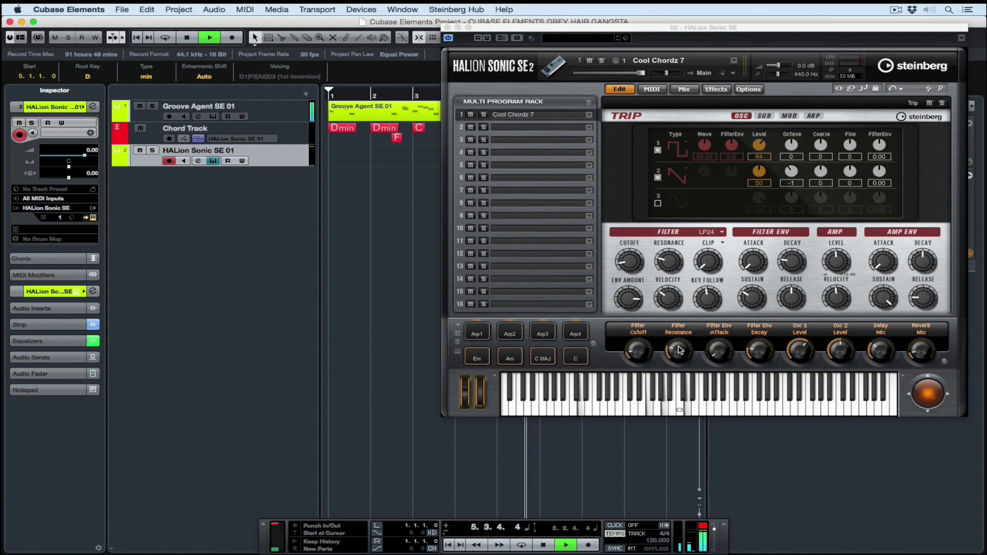
pyautogui.click(670, 353)
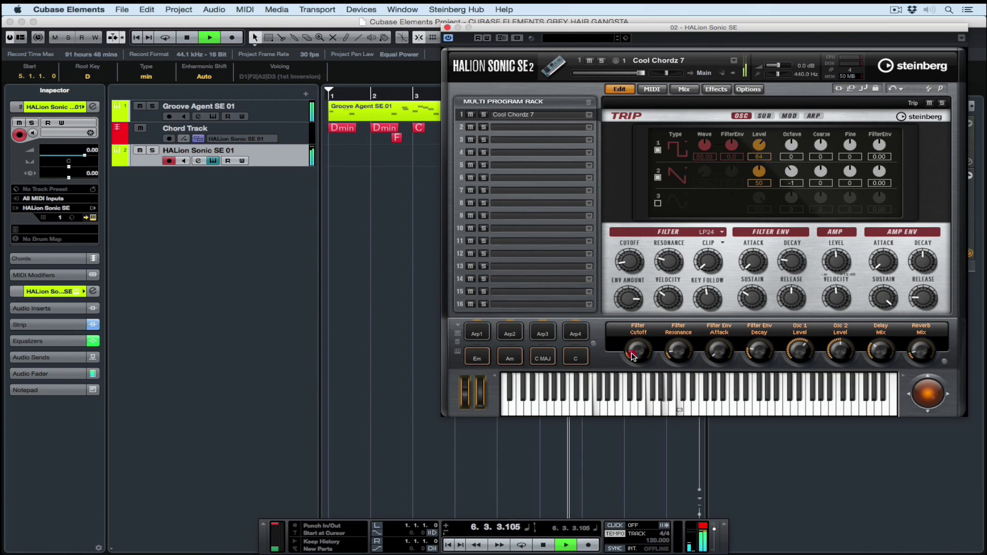
pyautogui.click(678, 354)
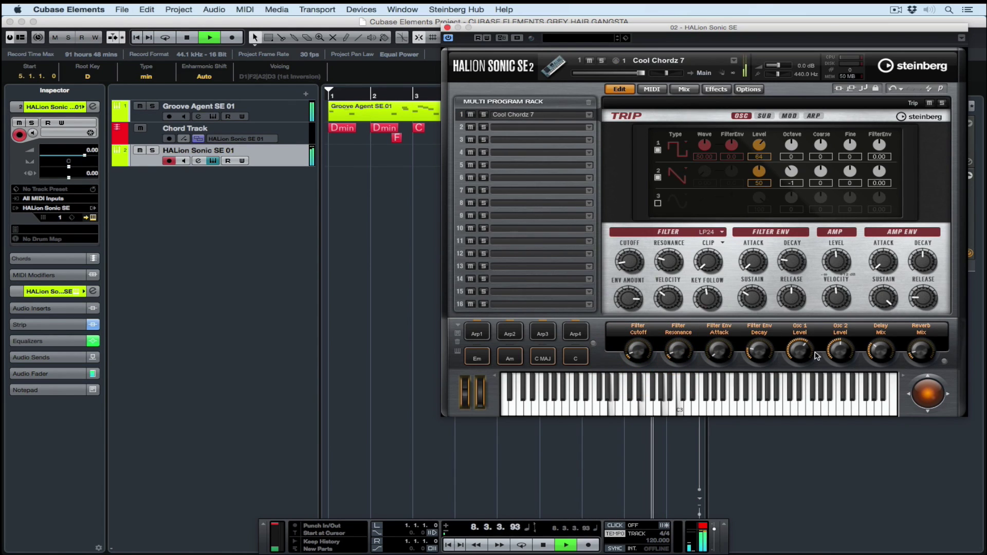
pyautogui.click(918, 334)
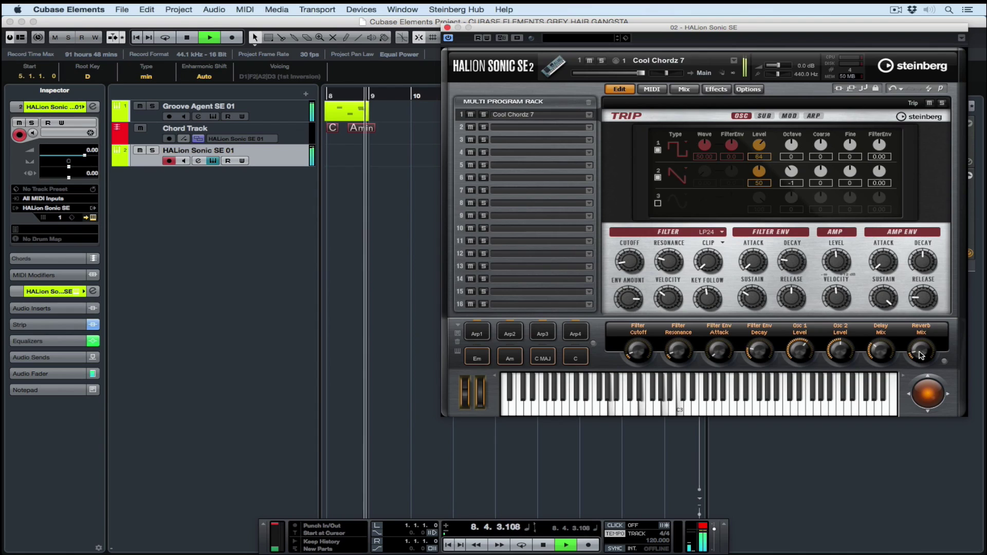
pyautogui.click(876, 353)
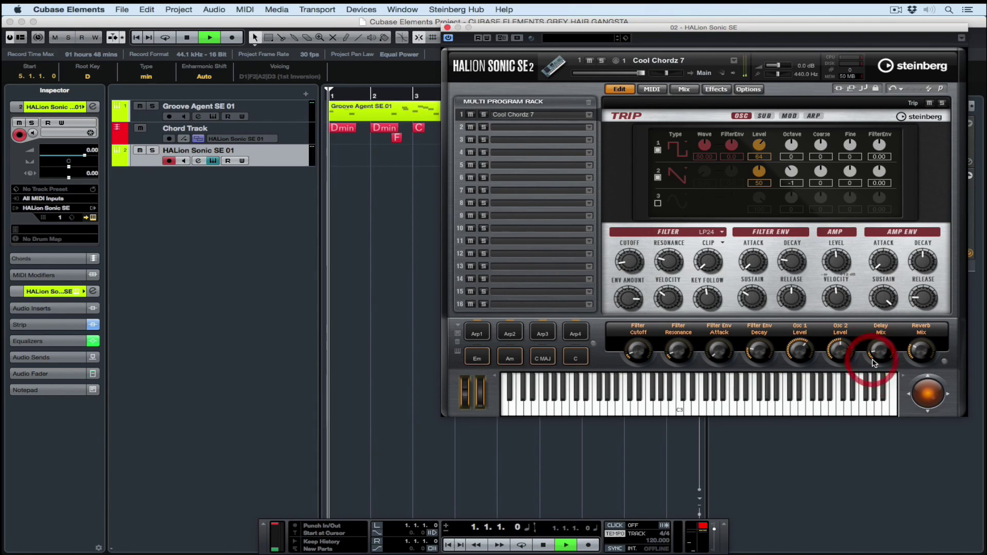
pyautogui.click(919, 353)
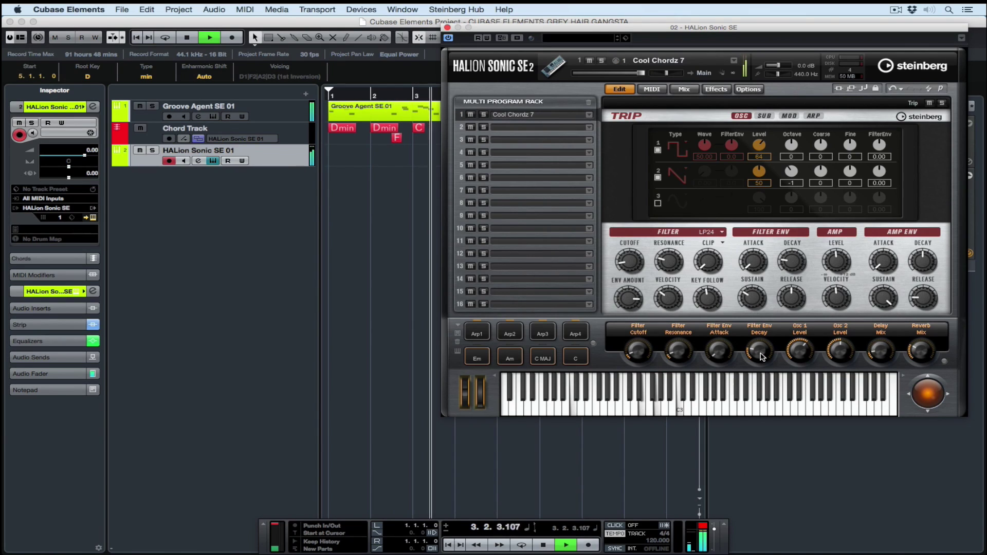
pyautogui.press('space')
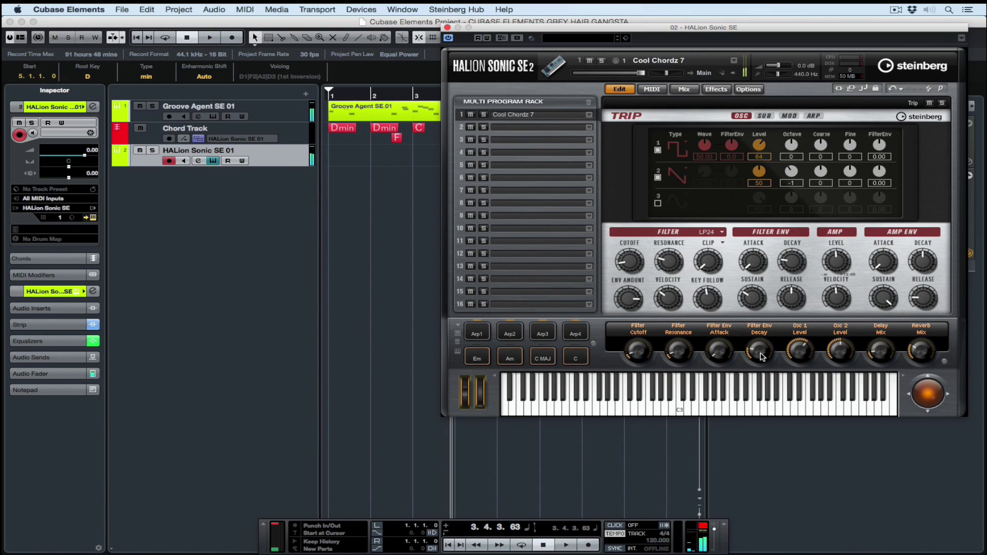
pyautogui.press('super+w')
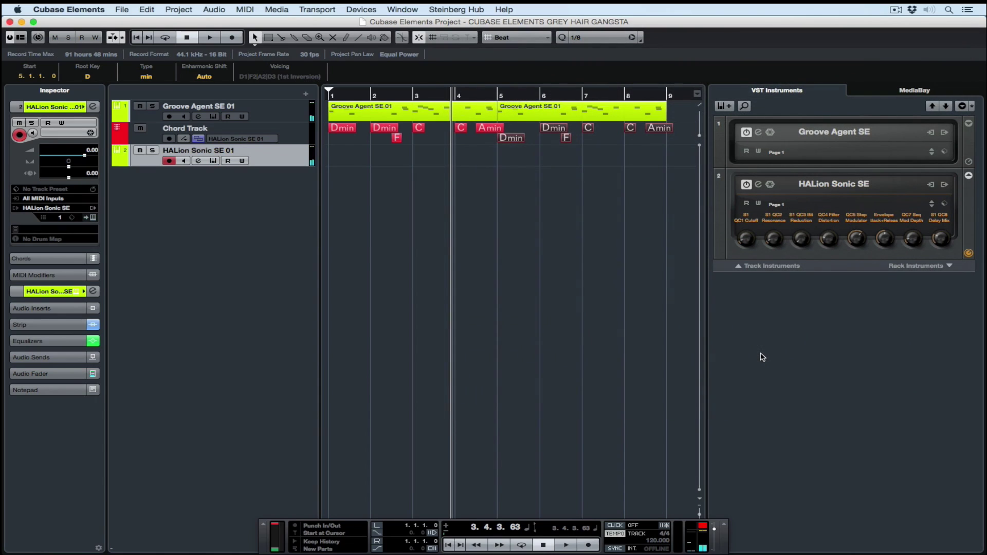
# - Rename the HALion track to SYNTH ARP and confirm the DRUM INTRO track name
pyautogui.press('Home')
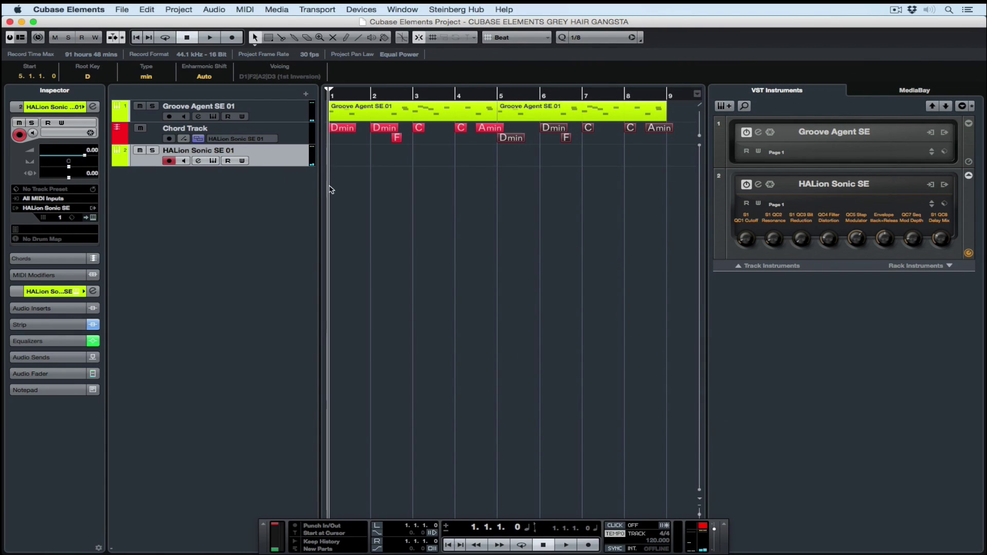
pyautogui.doubleClick(209, 150)
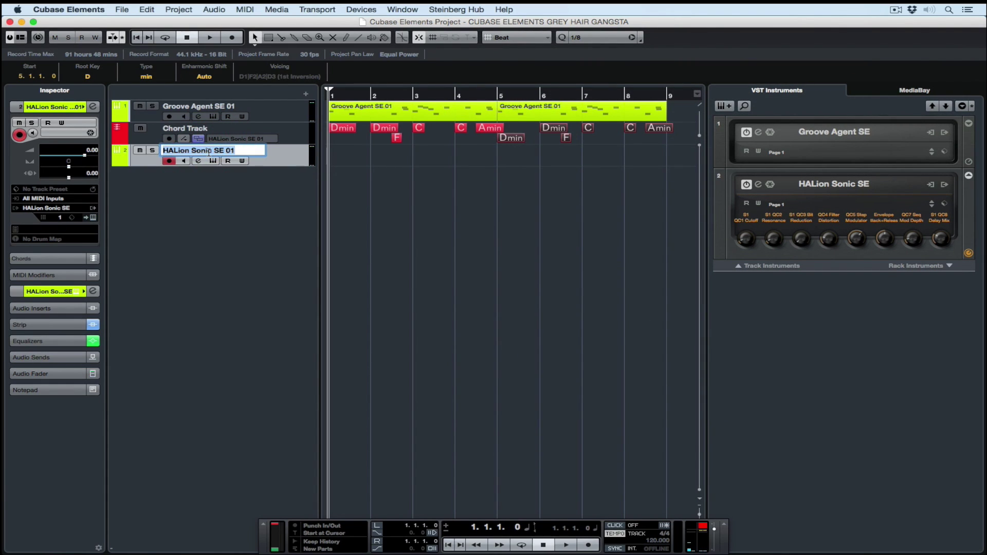
pyautogui.write('SYNTH ARP')
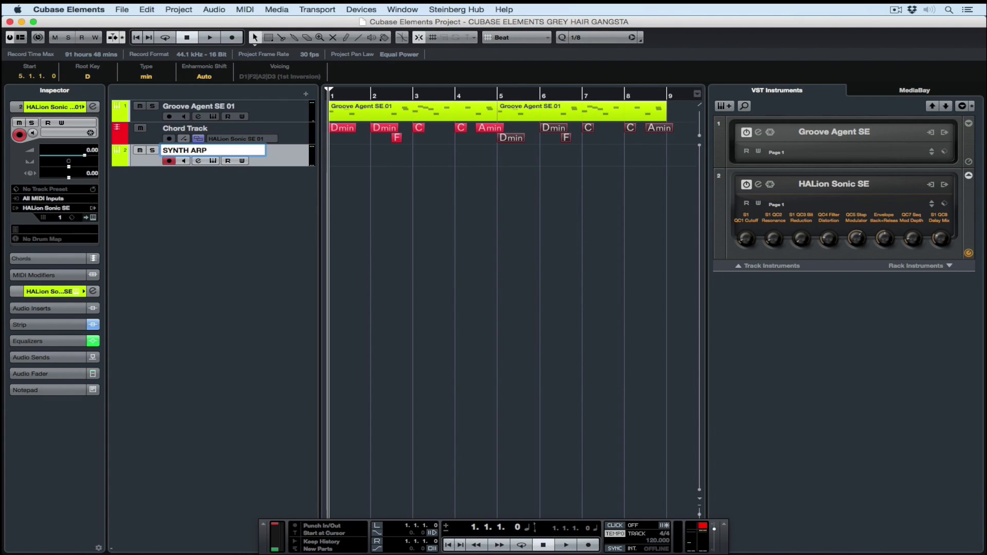
pyautogui.press('Return')
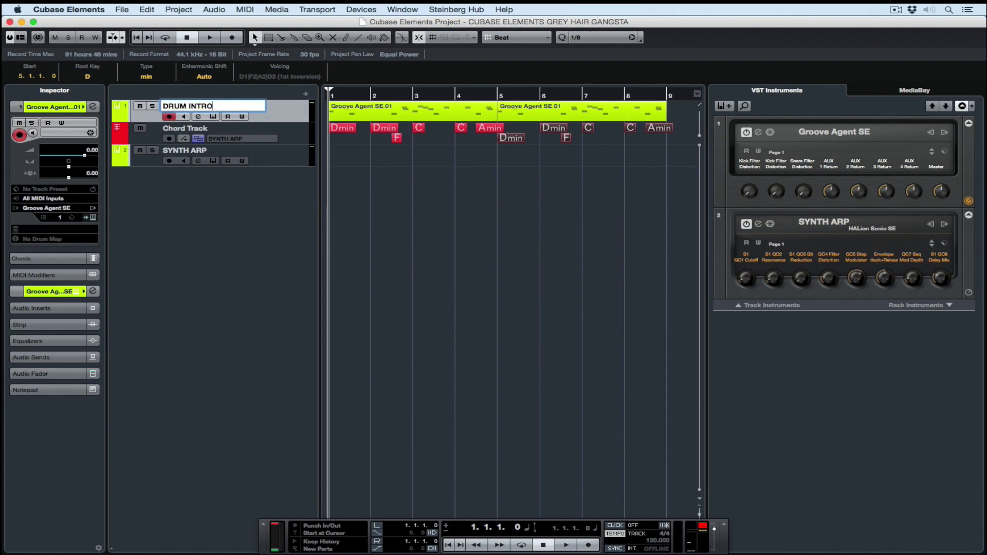
pyautogui.press('Return')
# - Move the Chord Track to the top of the track list, above DRUM INTRO
pyautogui.click(290, 134)
pyautogui.moveTo(290, 135); pyautogui.dragTo(291, 113)
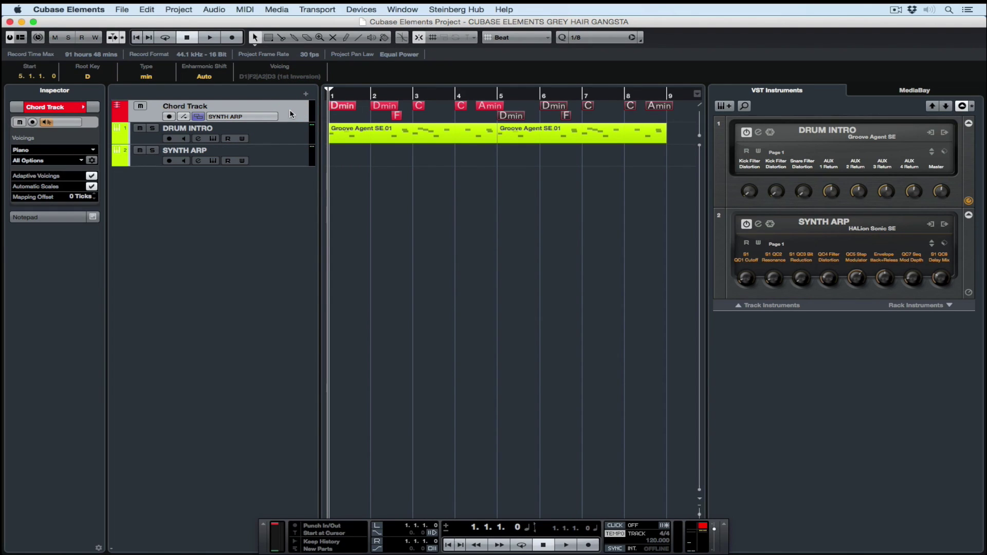
pyautogui.click(306, 95)
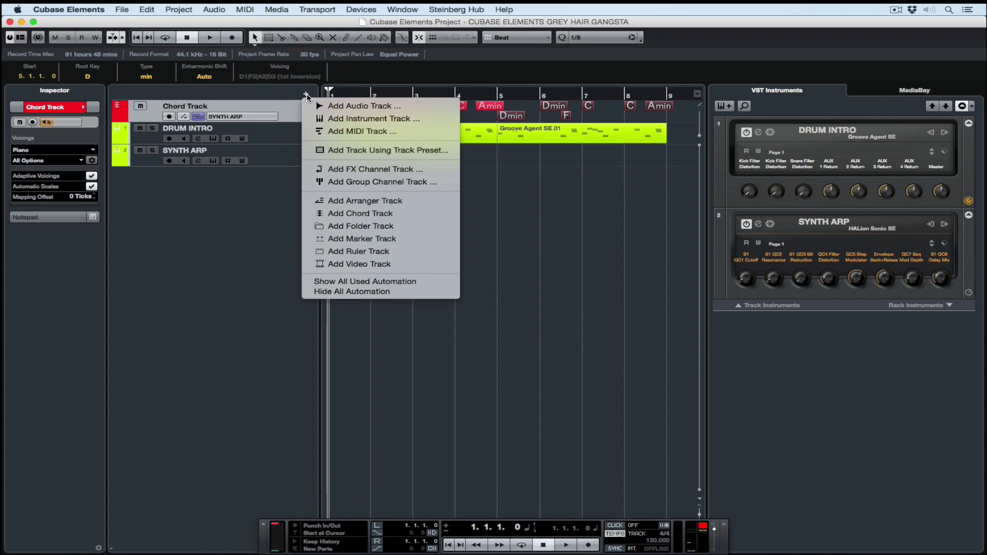
# - Add a new instrument track using Synth > HALion Sonic SE
pyautogui.click(328, 118)
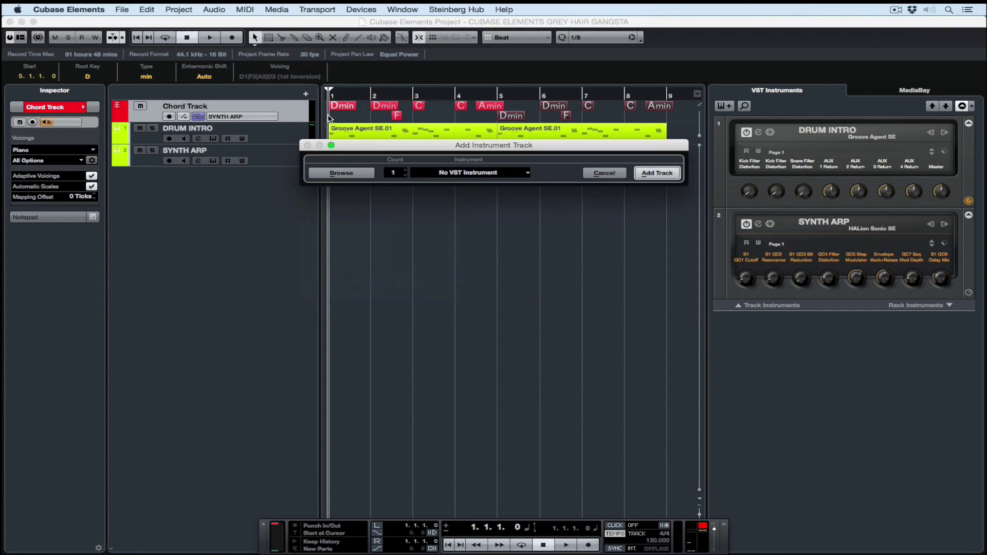
pyautogui.click(459, 173)
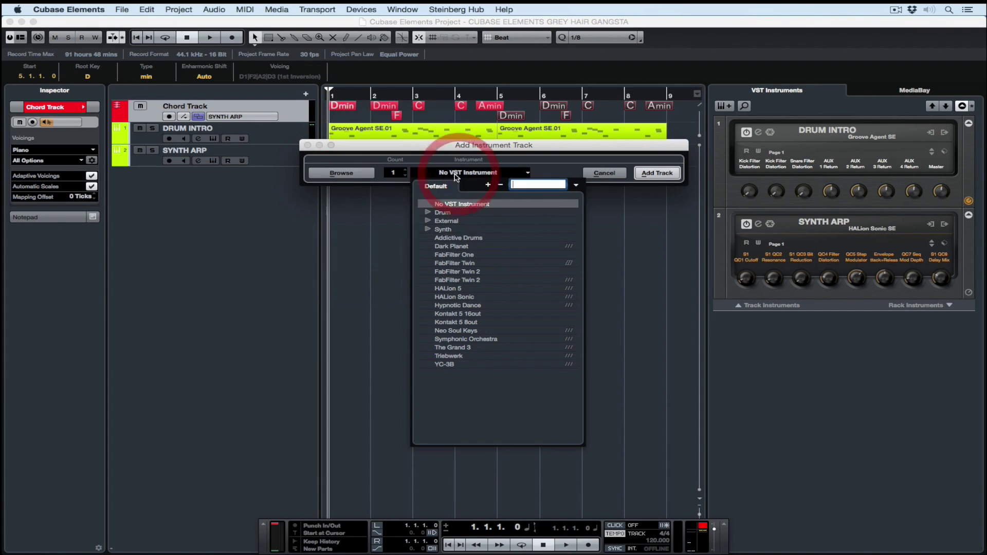
pyautogui.click(427, 229)
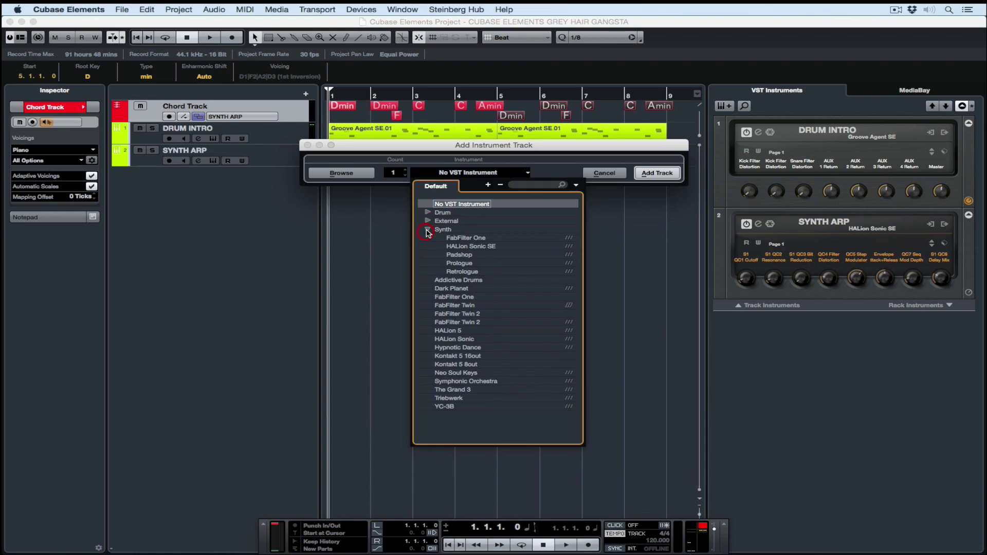
pyautogui.click(469, 246)
pyautogui.click(657, 173)
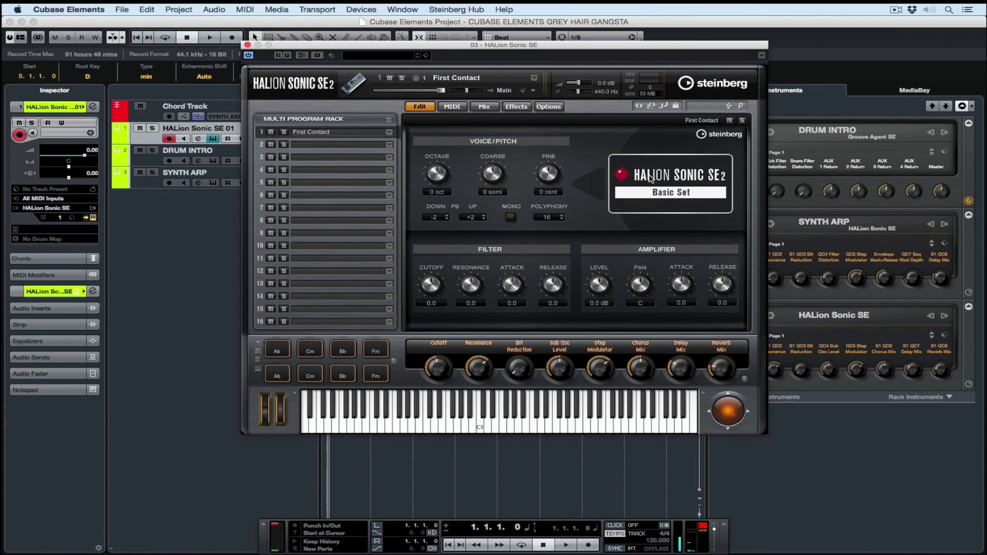
# - Open the PAD track's Channel Strip settings and its strip preset load/save options
pyautogui.click(252, 82)
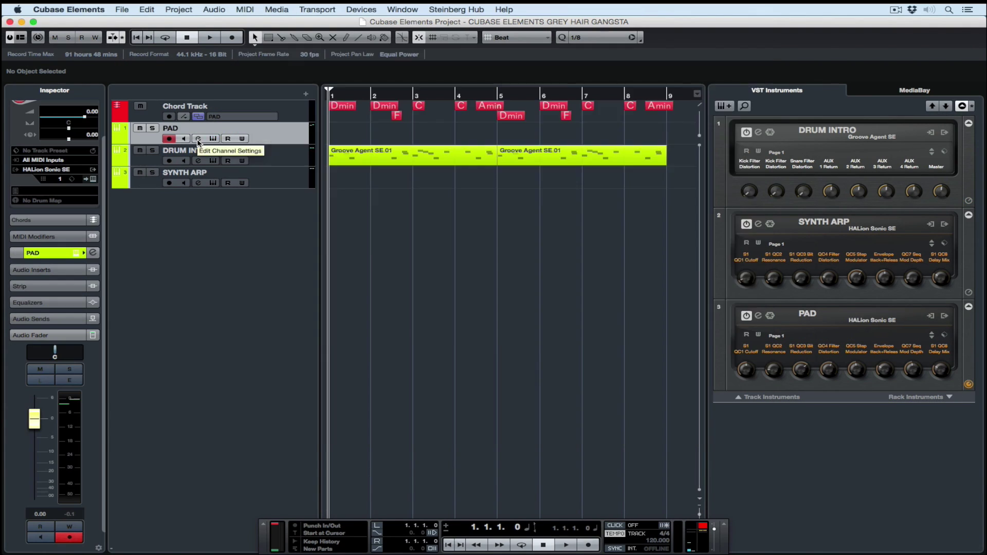
pyautogui.click(198, 139)
pyautogui.click(316, 98)
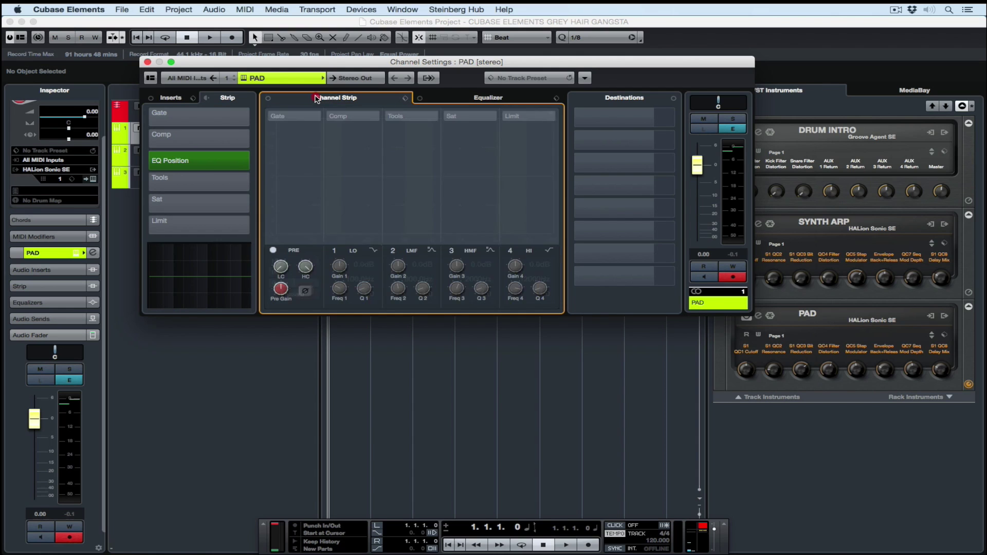
pyautogui.click(406, 98)
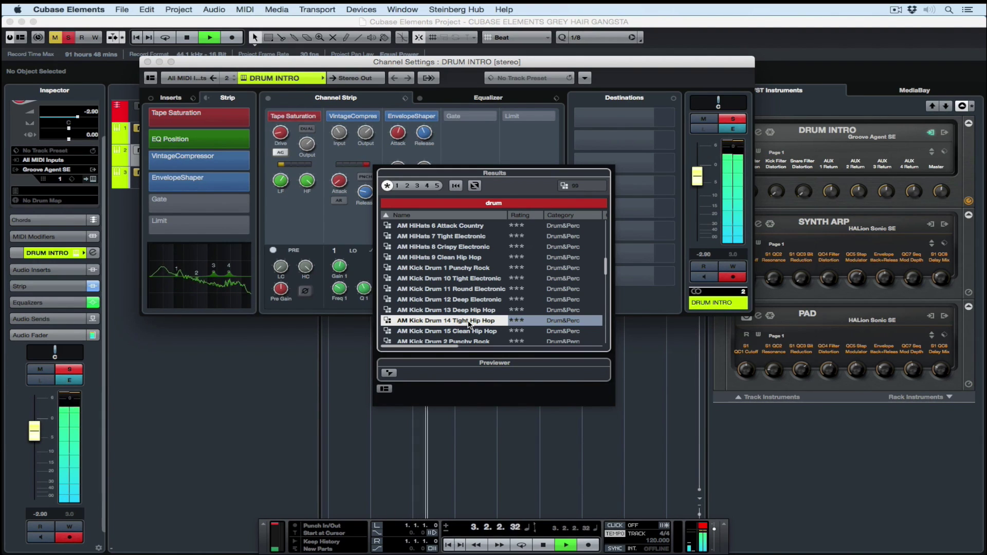
# - Load the Wahn Keys program from HALion Sonic SE's program browser
pyautogui.scroll(-2, 469, 324)
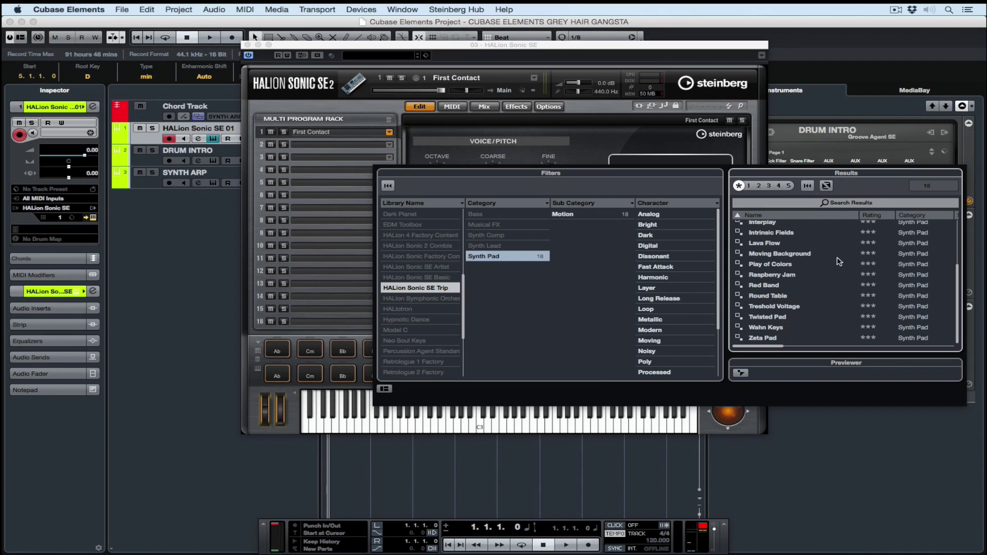
pyautogui.doubleClick(773, 329)
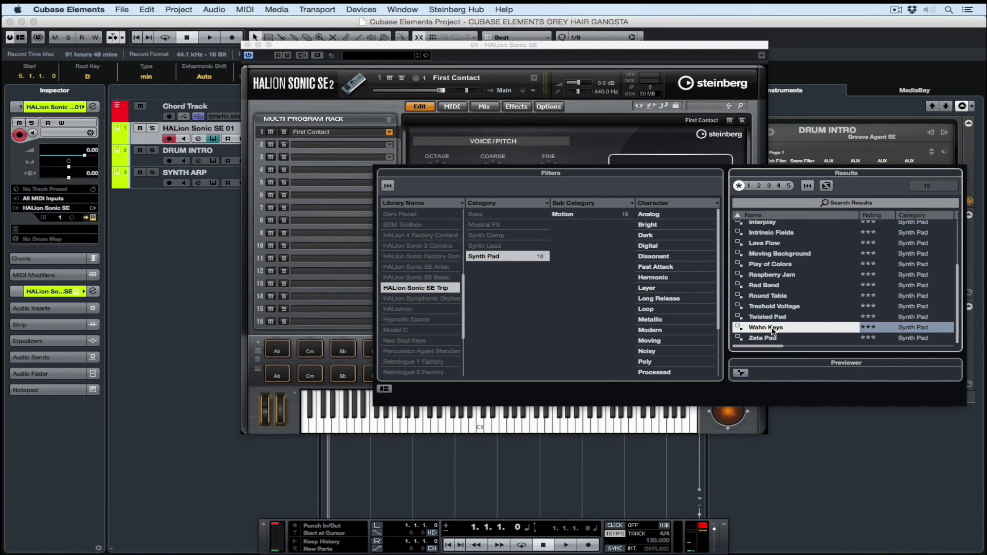